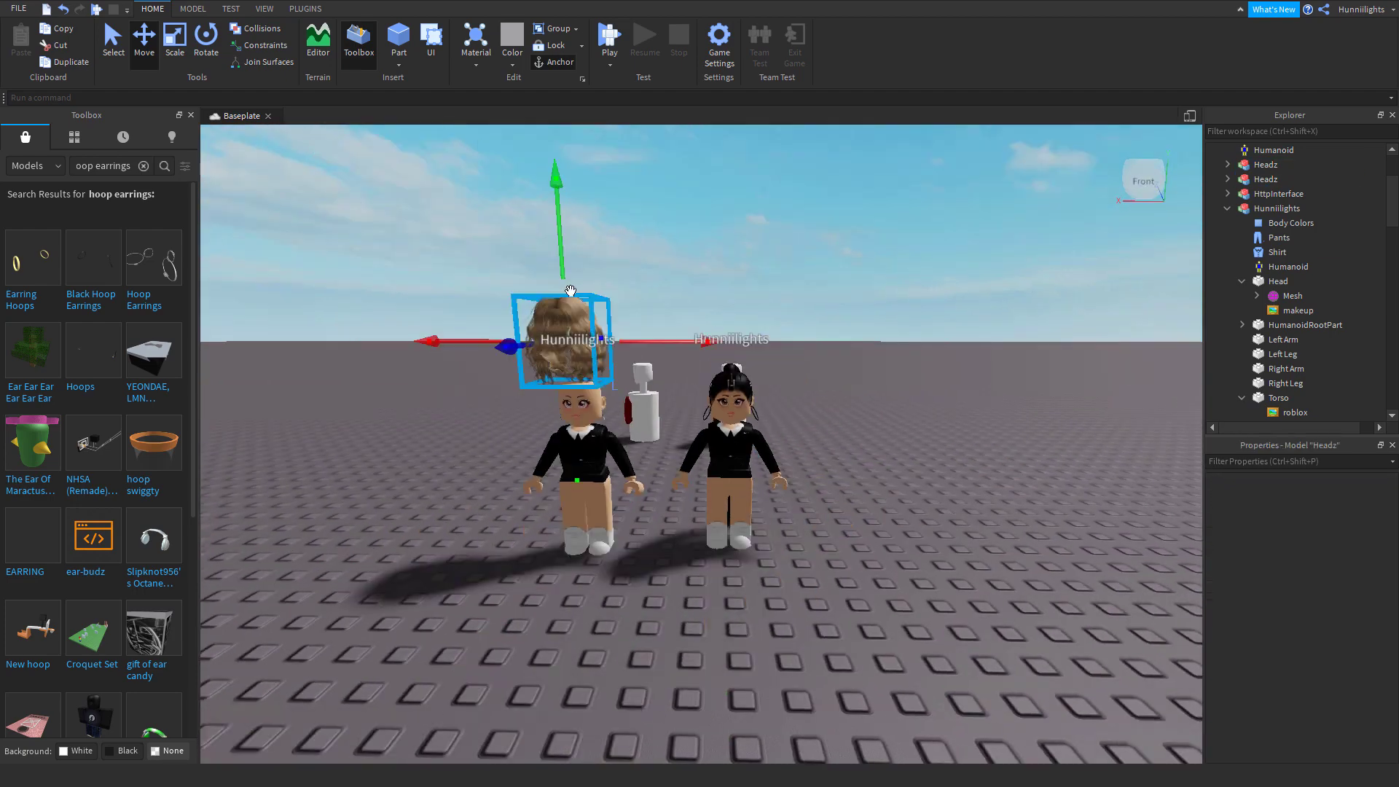
Step: Fit the blonde hair onto the left avatar's head and select the right avatar's pants
left_click_drag(571, 291, 659, 325)
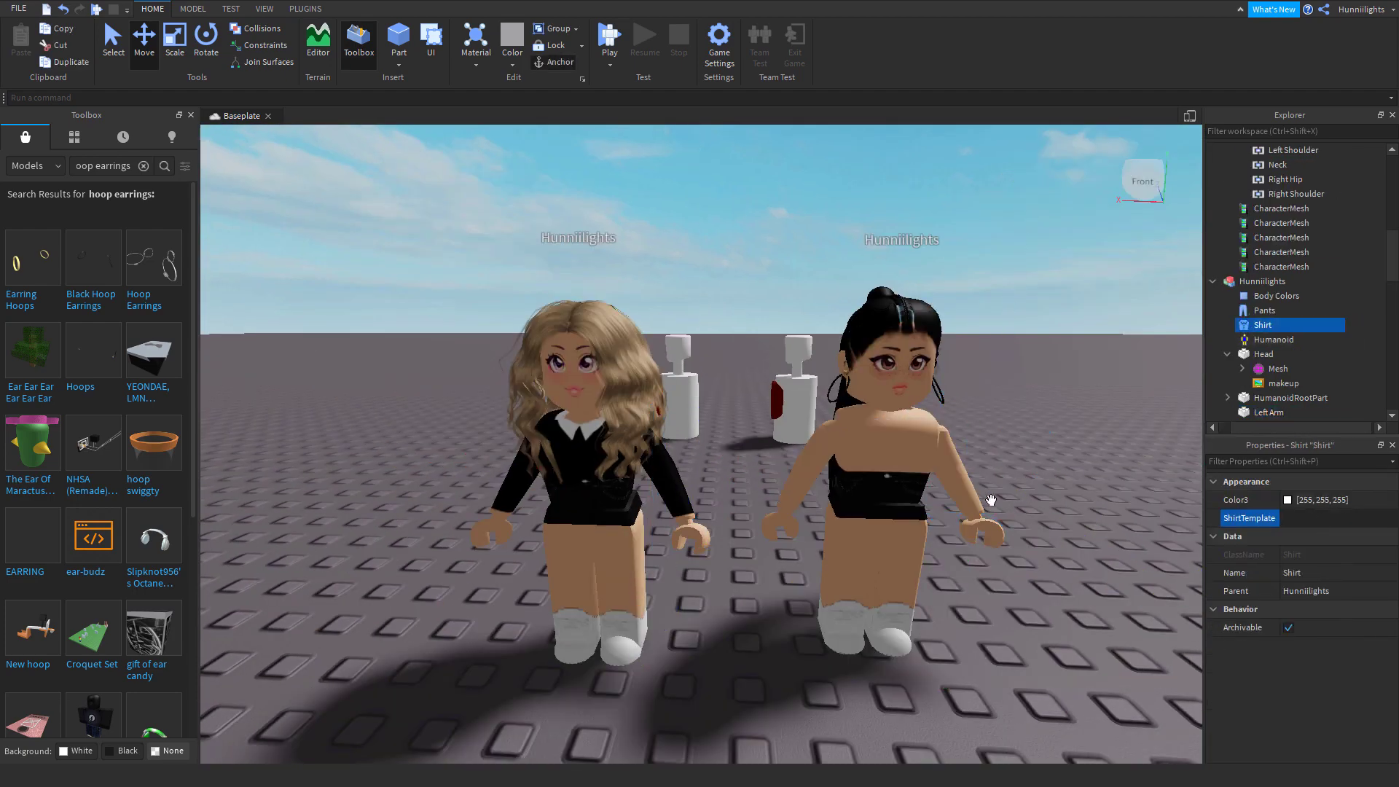
left_click(1256, 309)
type("maddie")
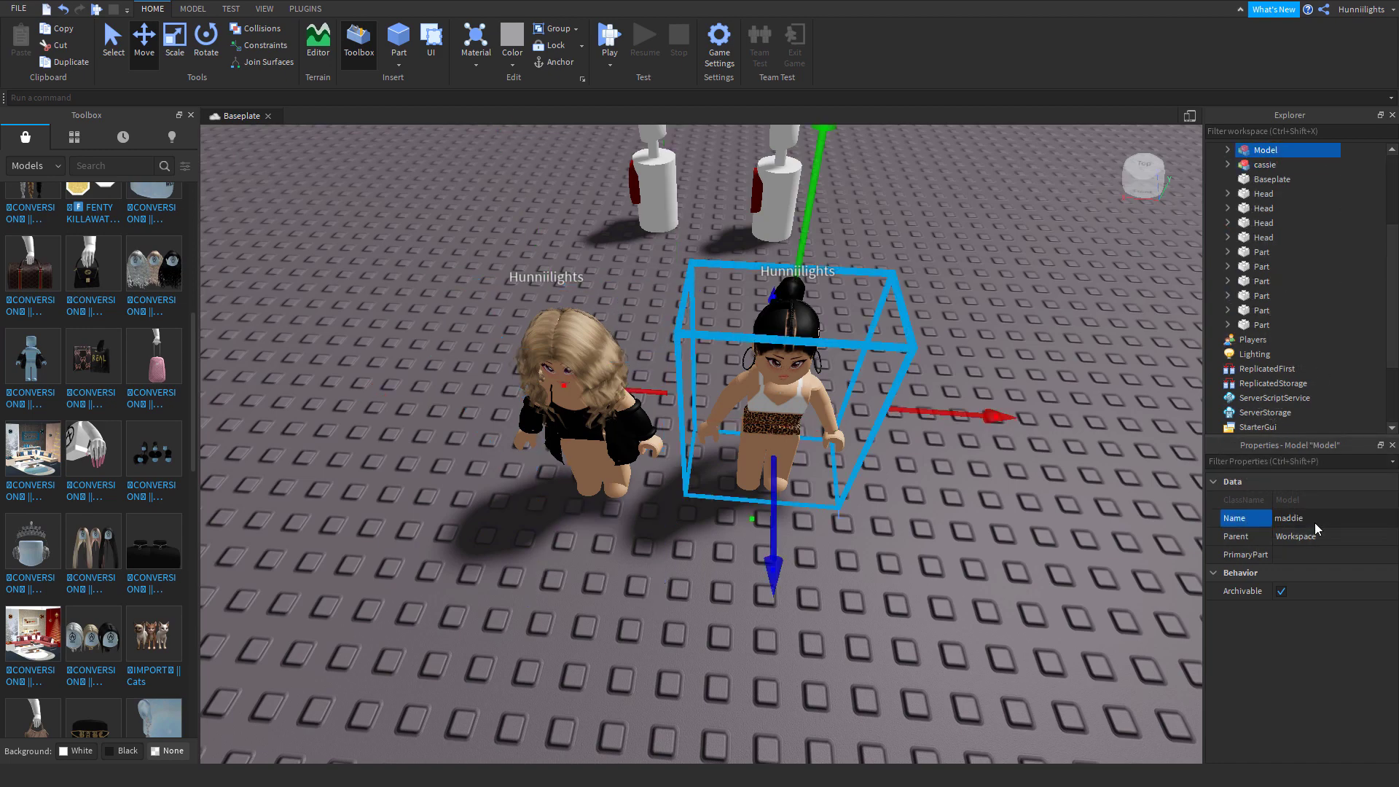
key("Escape")
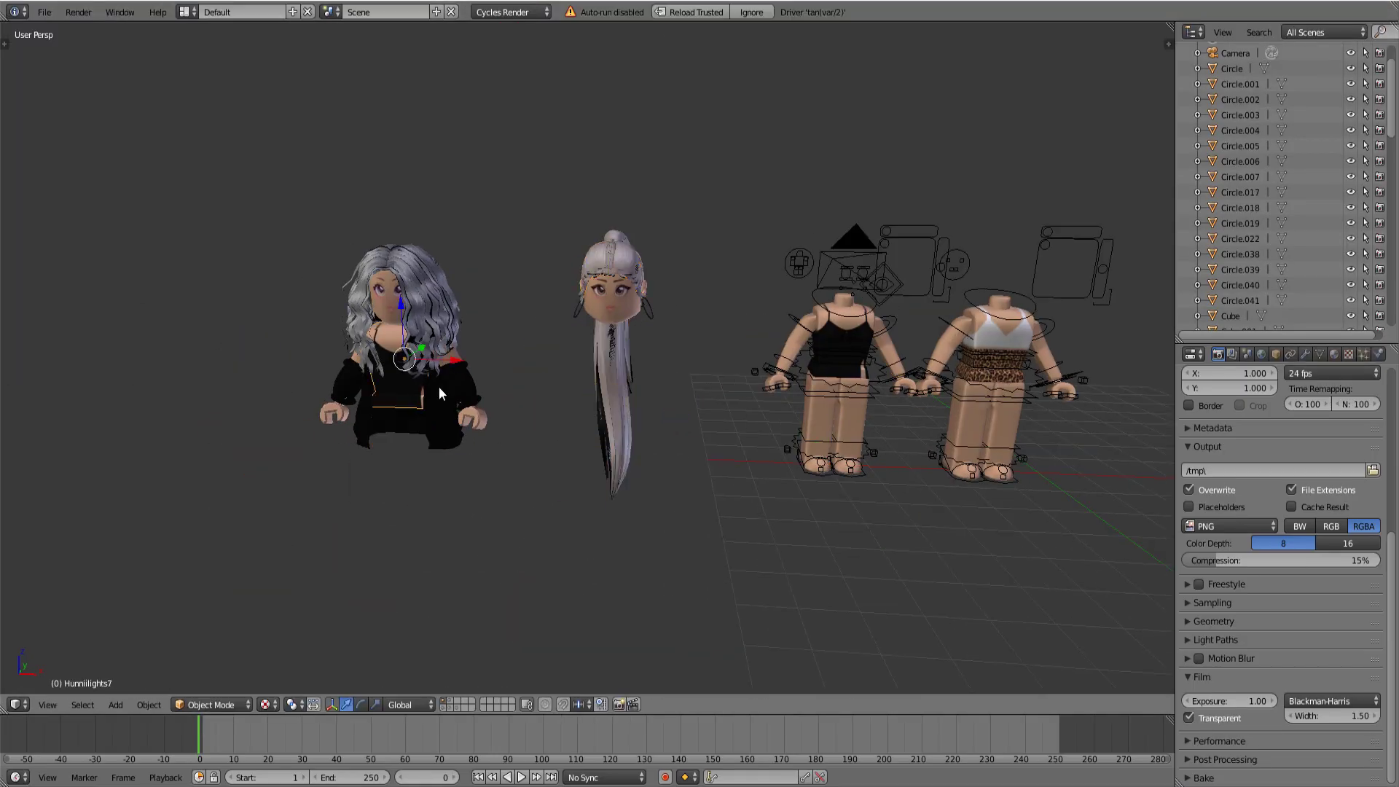
Step: Move the curly-haired avatar right beside the ponytailed one and inspect with walk navigation
key("g")
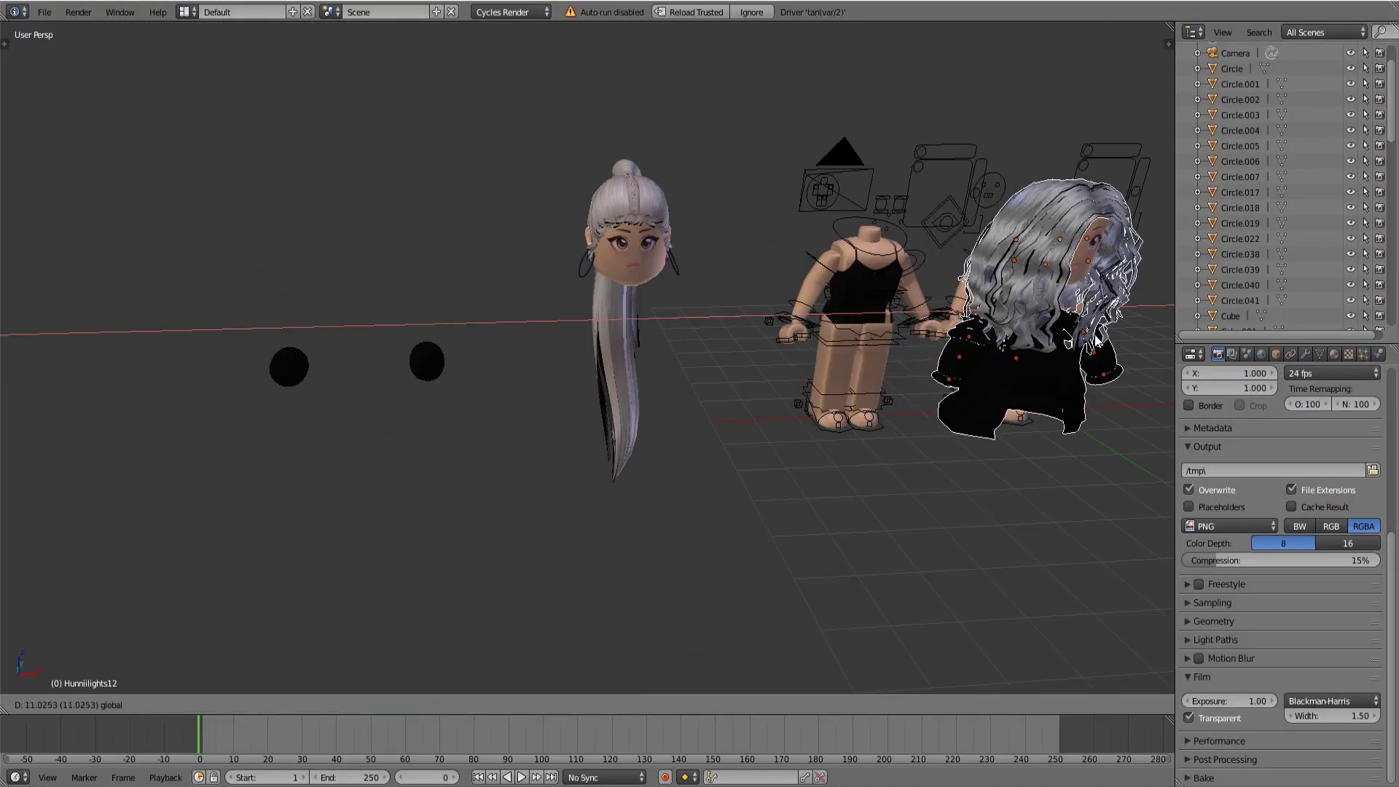
left_click(1096, 339)
key("shift+f")
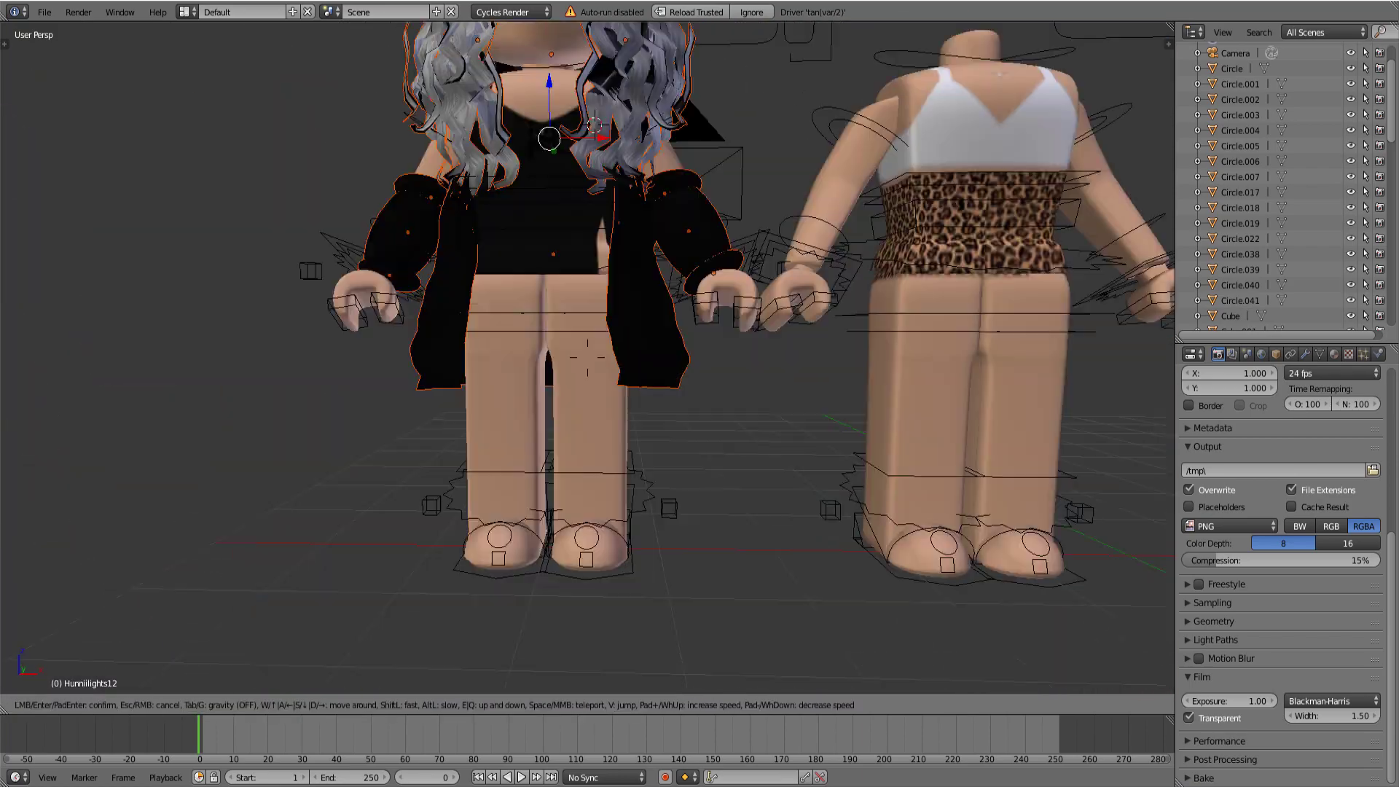
key("Escape")
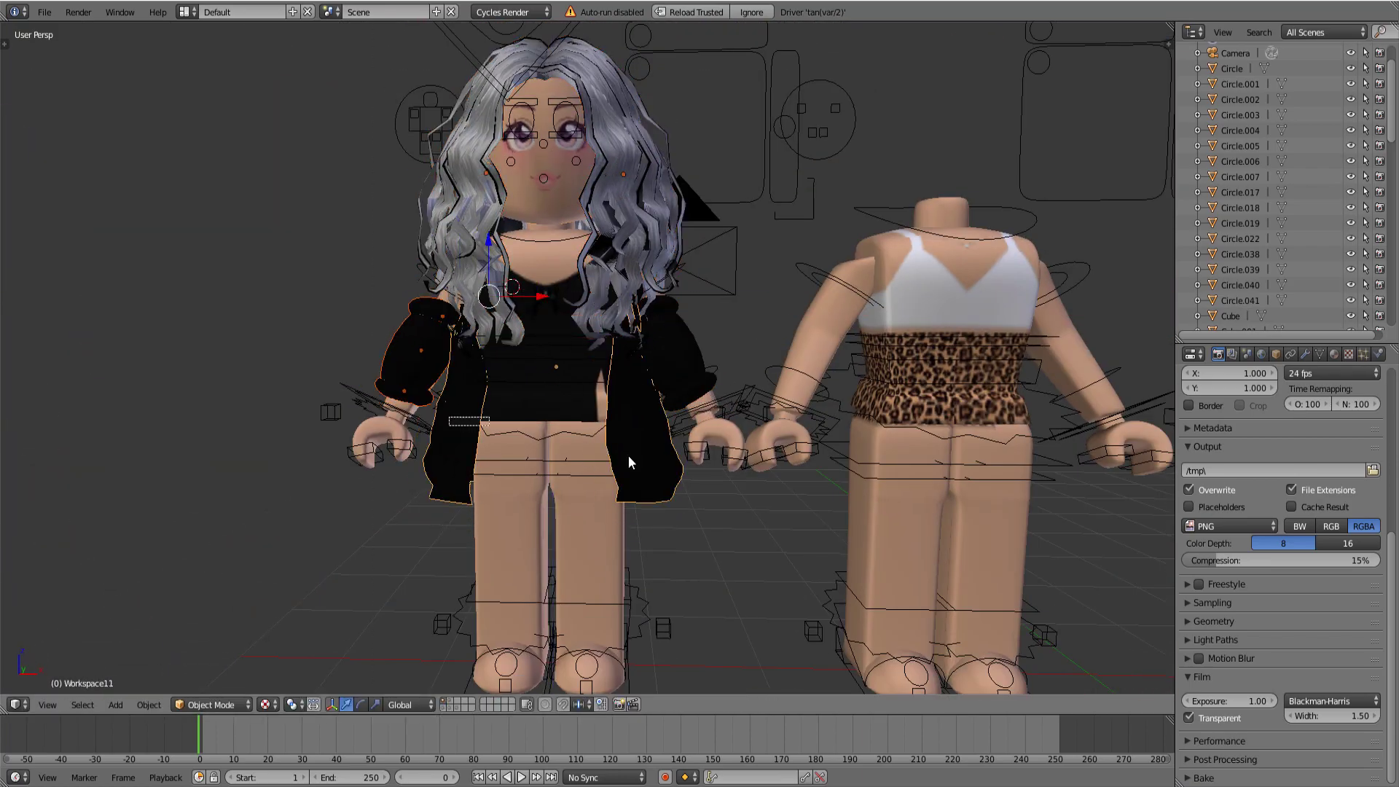
key("shift+f")
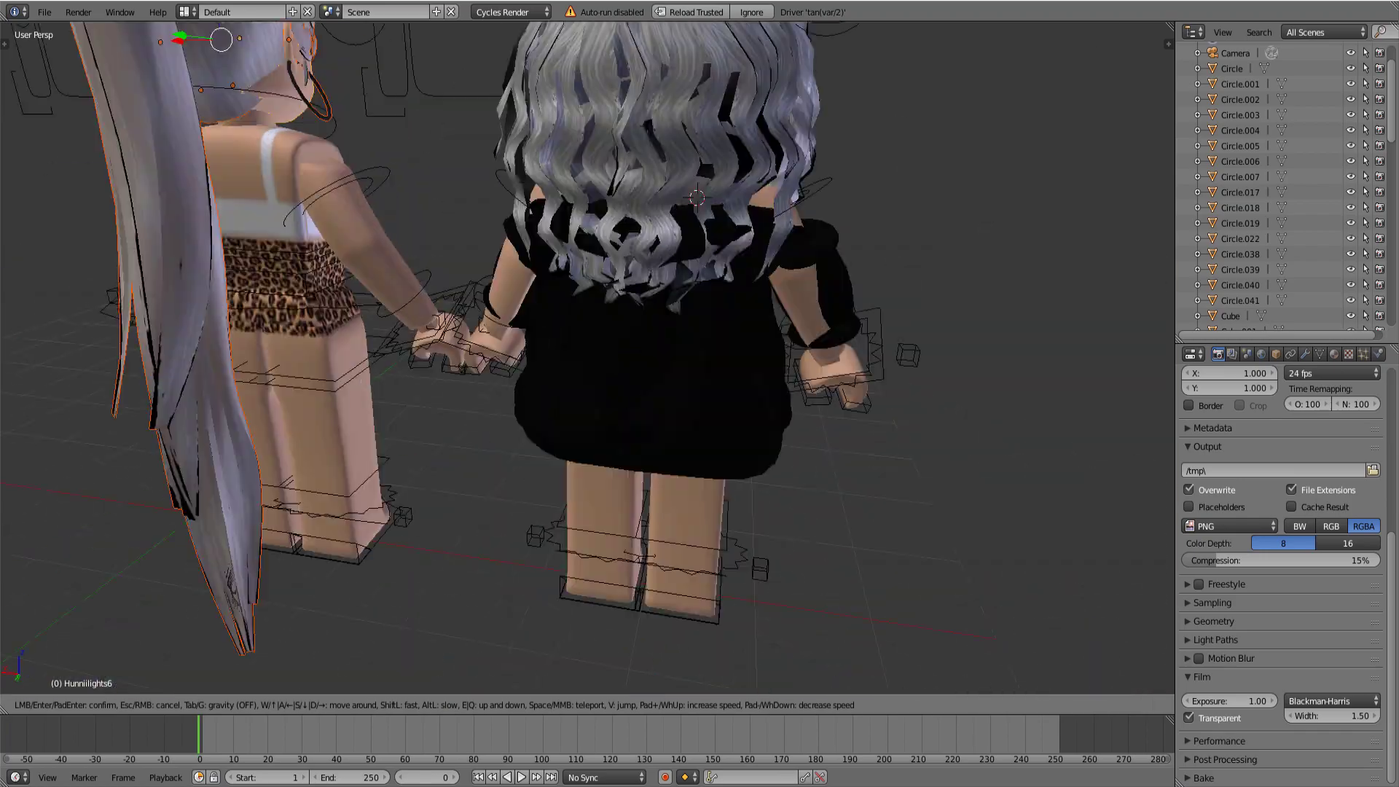
key("Escape")
Step: In camera view, turn the curly-haired avatar's hair toward the camera
key("KP_0")
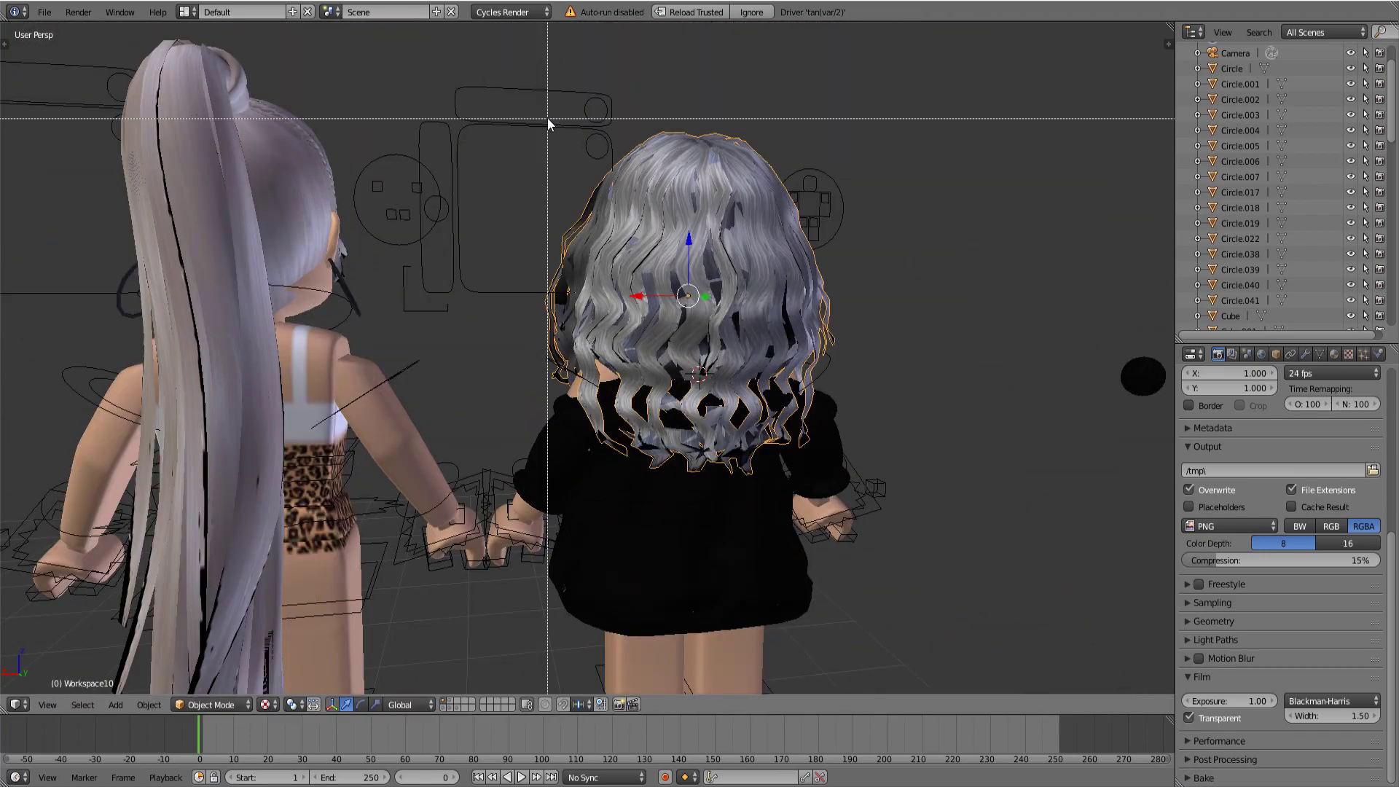
right_click(709, 303)
left_click_drag(708, 303, 741, 447)
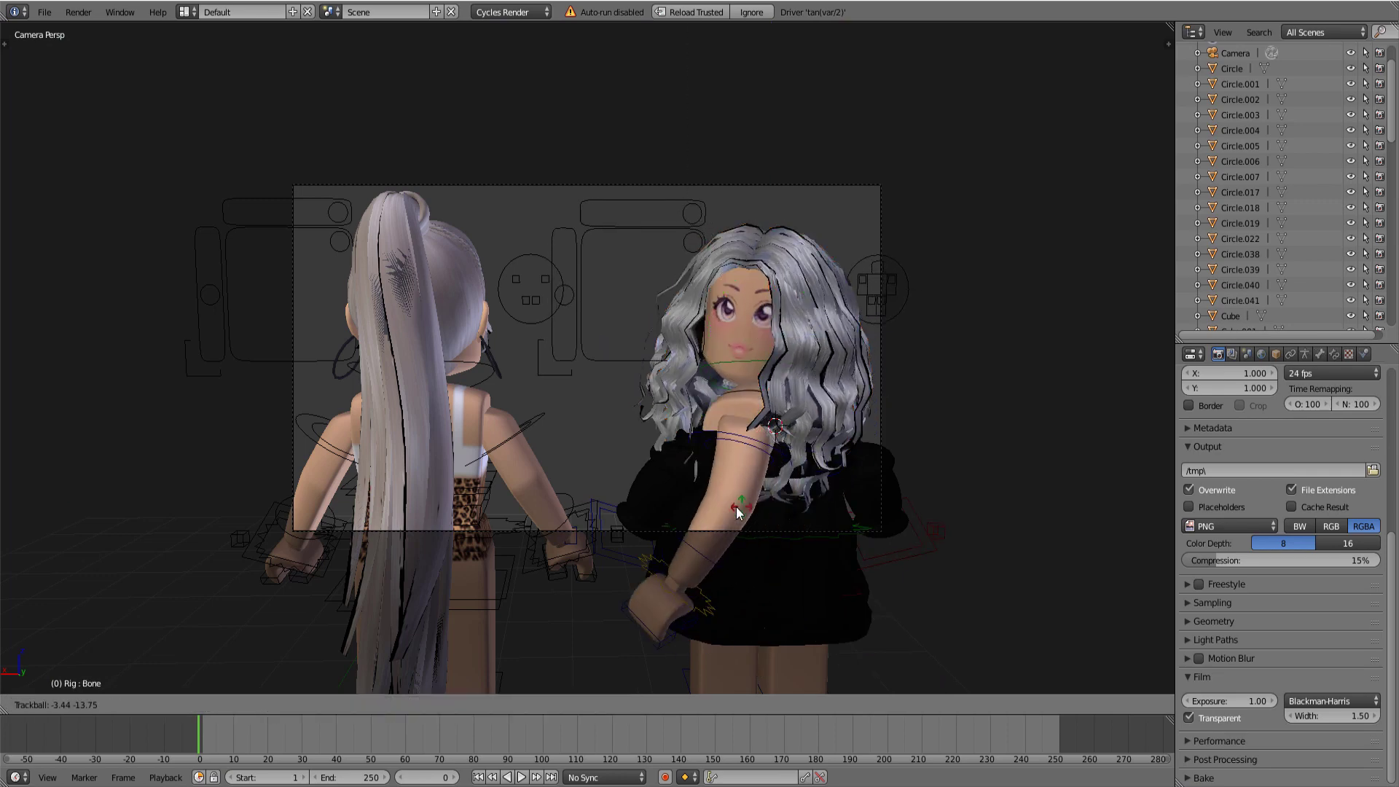
Step: Turn the curly-haired avatar's head toward the camera, then select her rig and fur-covered arm
left_click_drag(736, 506, 749, 332)
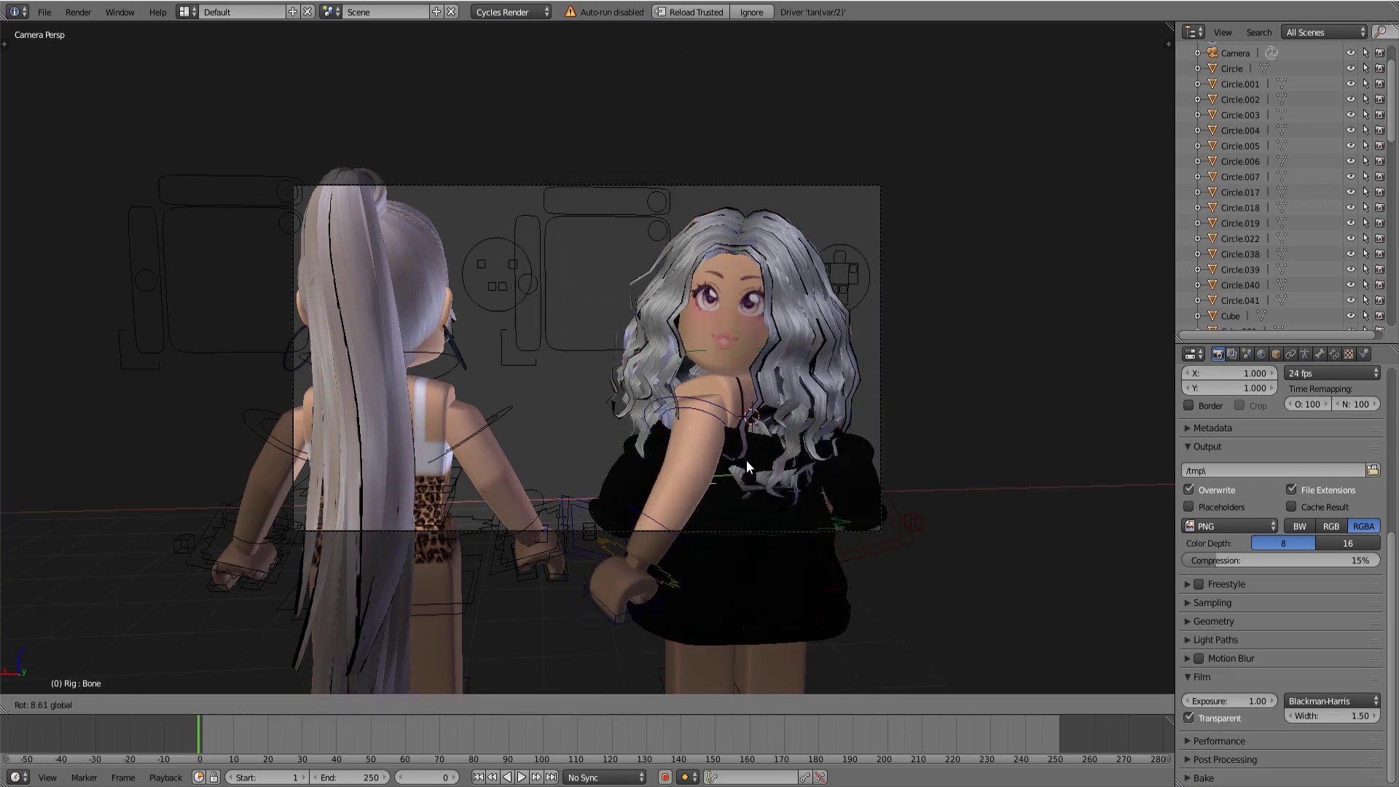
left_click_drag(746, 461, 656, 481)
right_click(615, 493)
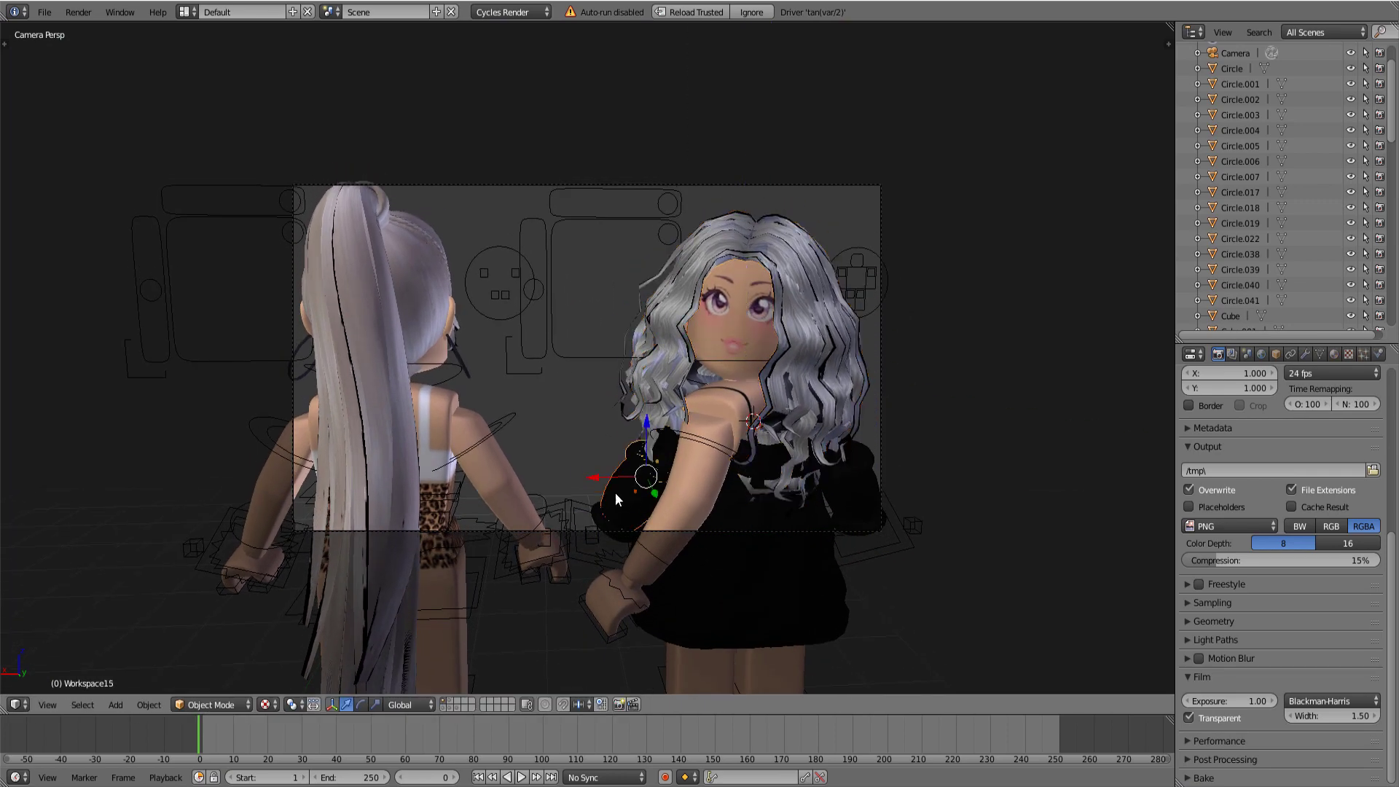
right_click(772, 646)
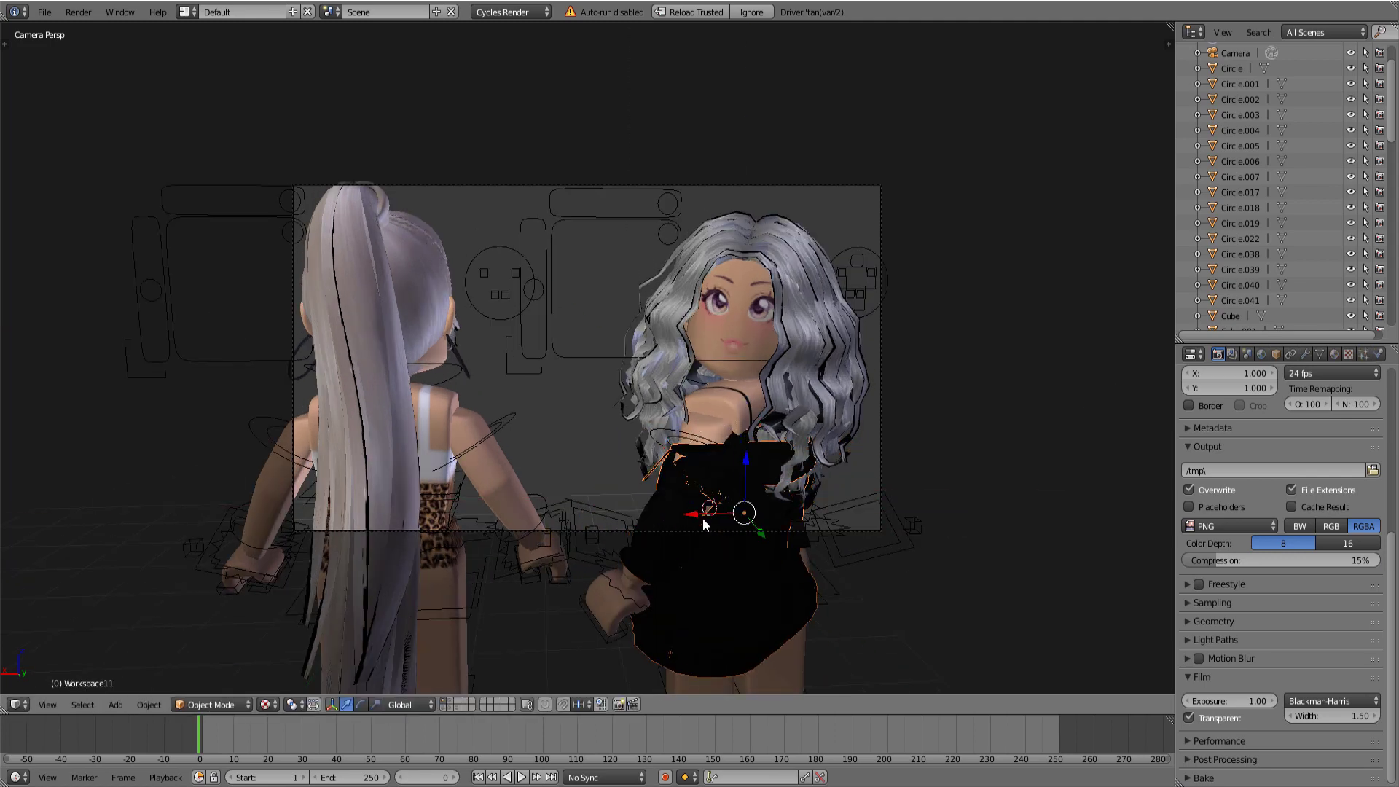
scroll(767, 483, "up", 1)
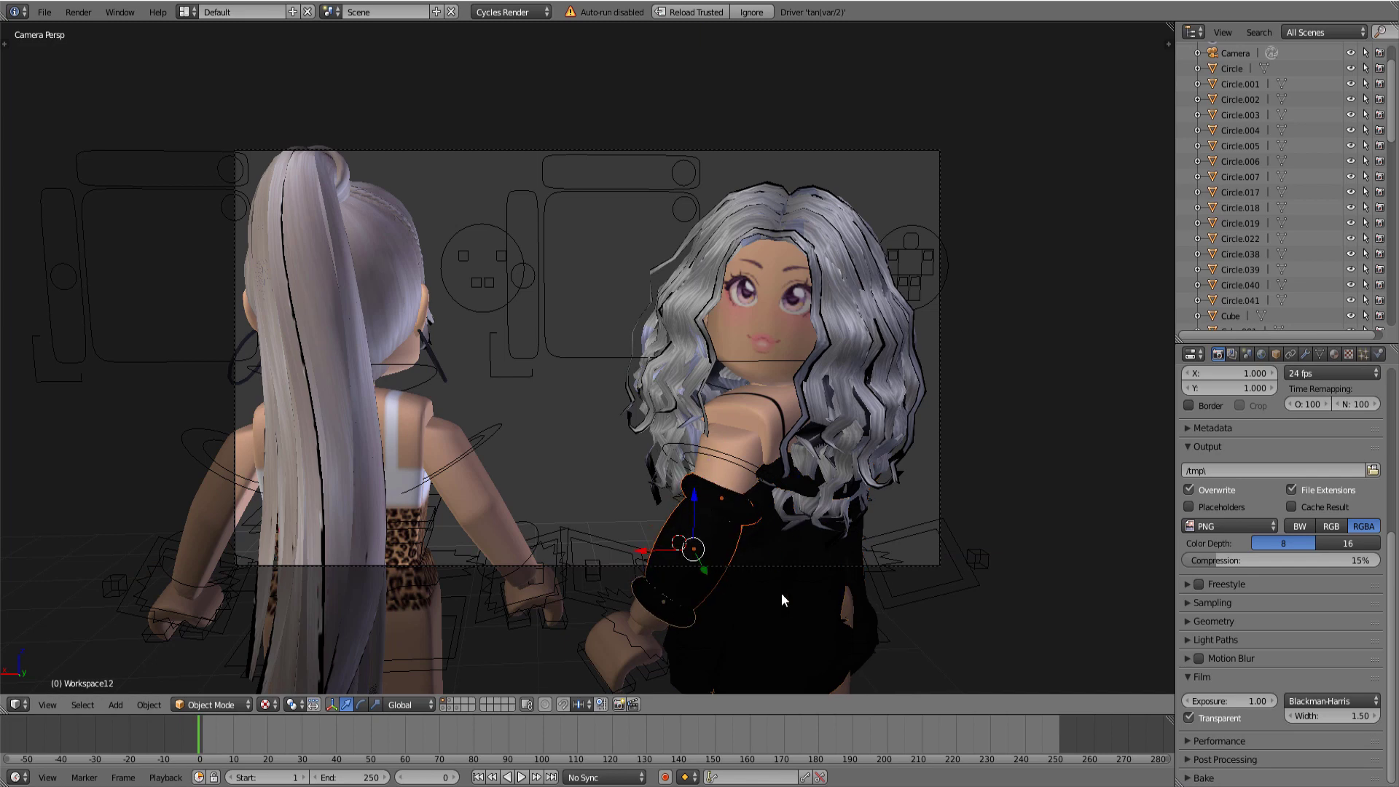
right_click(706, 541)
Step: Shorten the Hair Length in the fur's particle settings
left_click(1364, 354)
scroll(1296, 540, "down", 2)
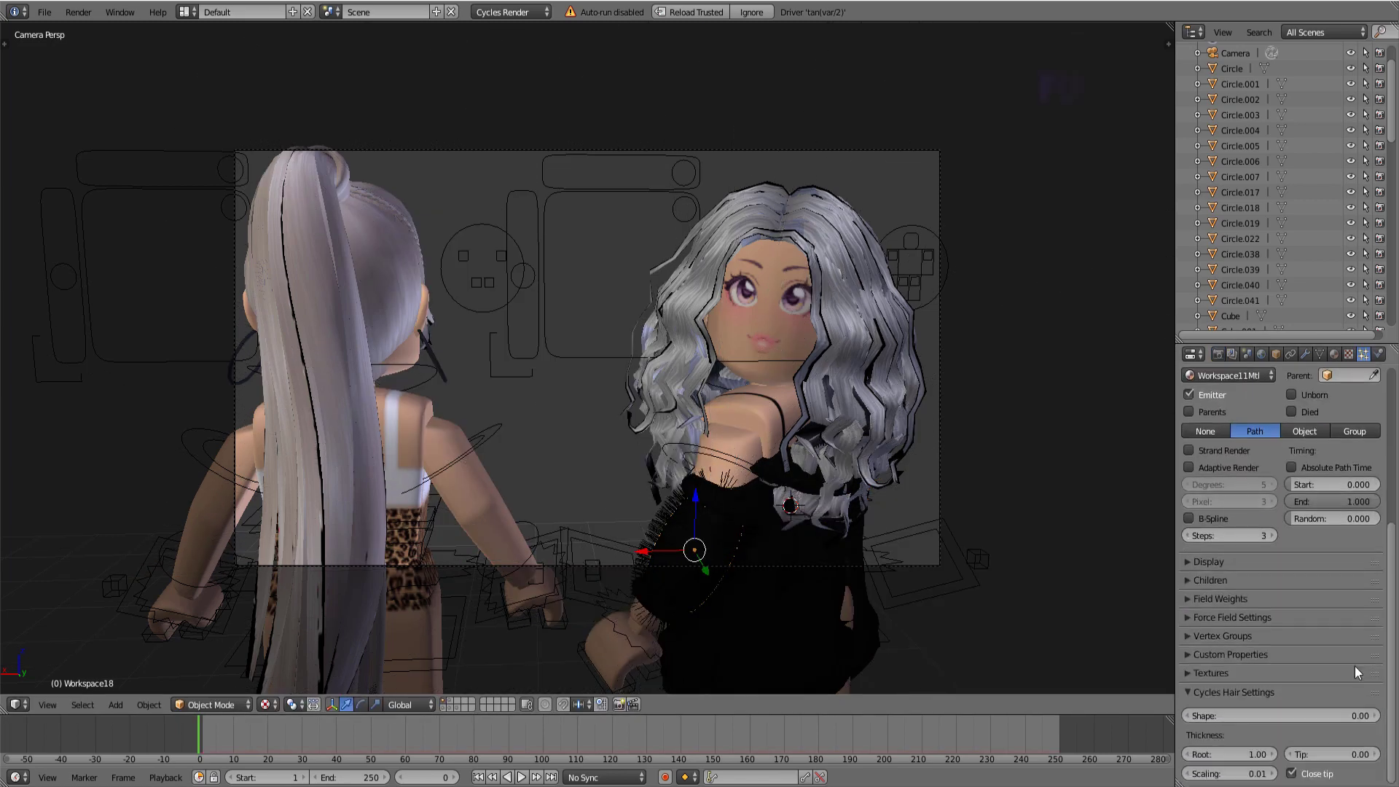
left_click_drag(1364, 474, 1274, 505)
scroll(1274, 505, "up", 1)
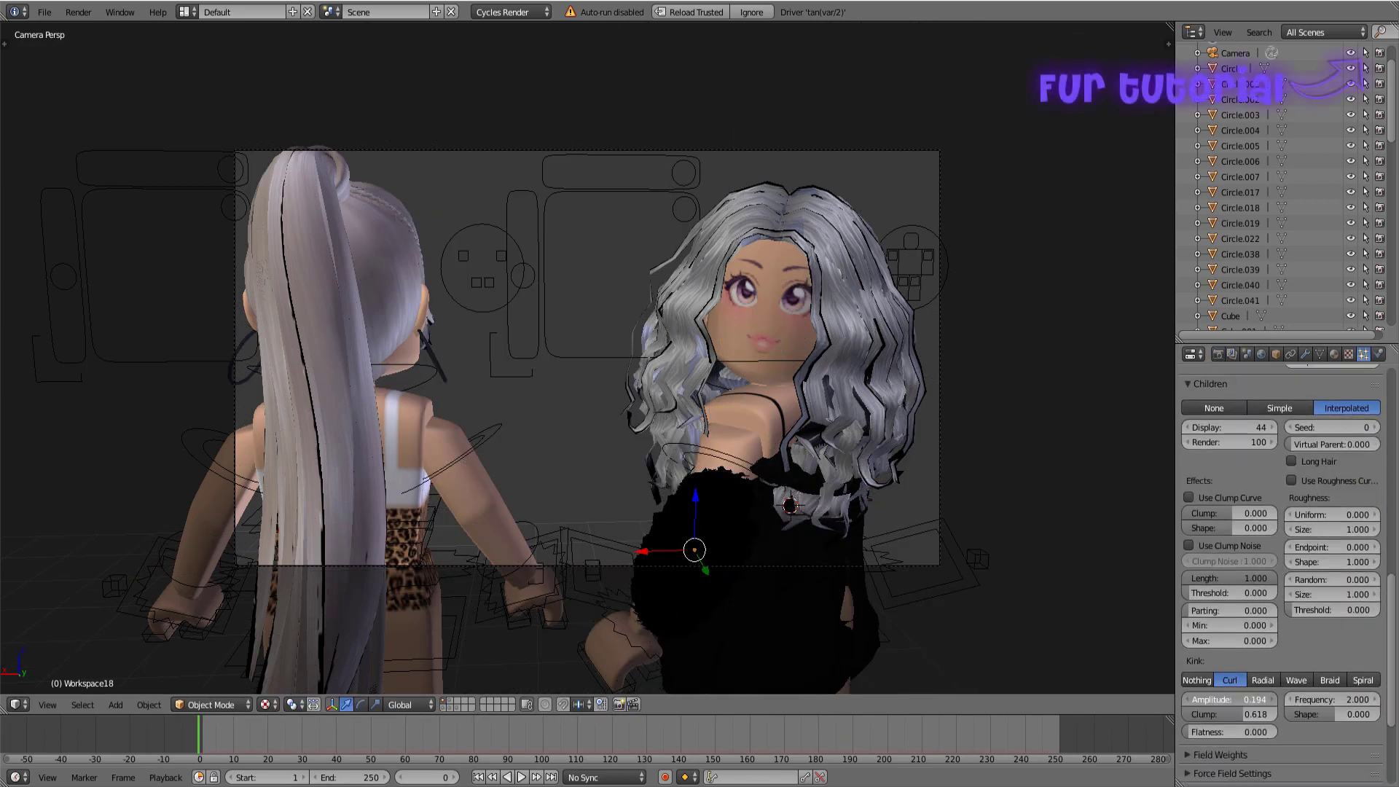
right_click(688, 484)
scroll(1239, 656, "down", 10)
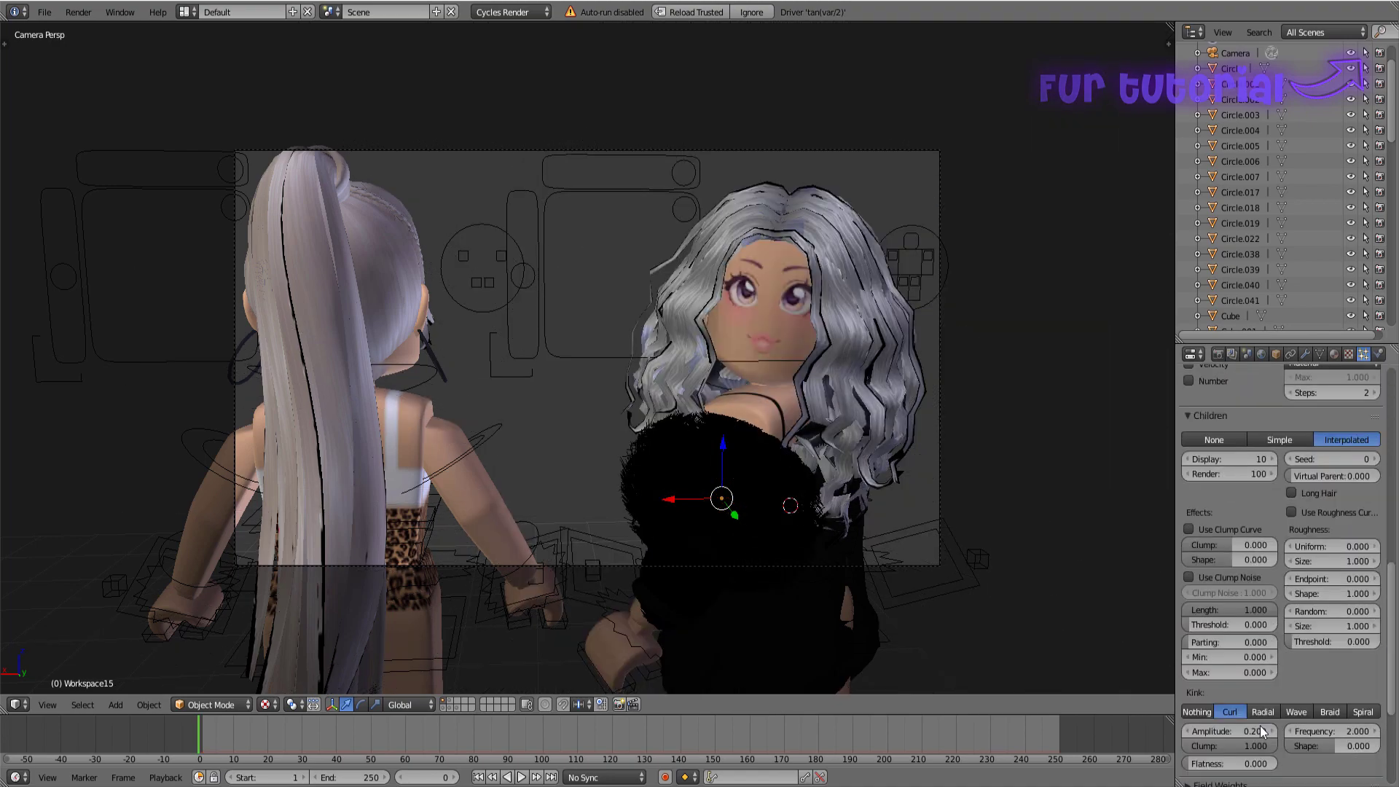
scroll(1277, 669, "up", 5)
scroll(1362, 542, "up", 5)
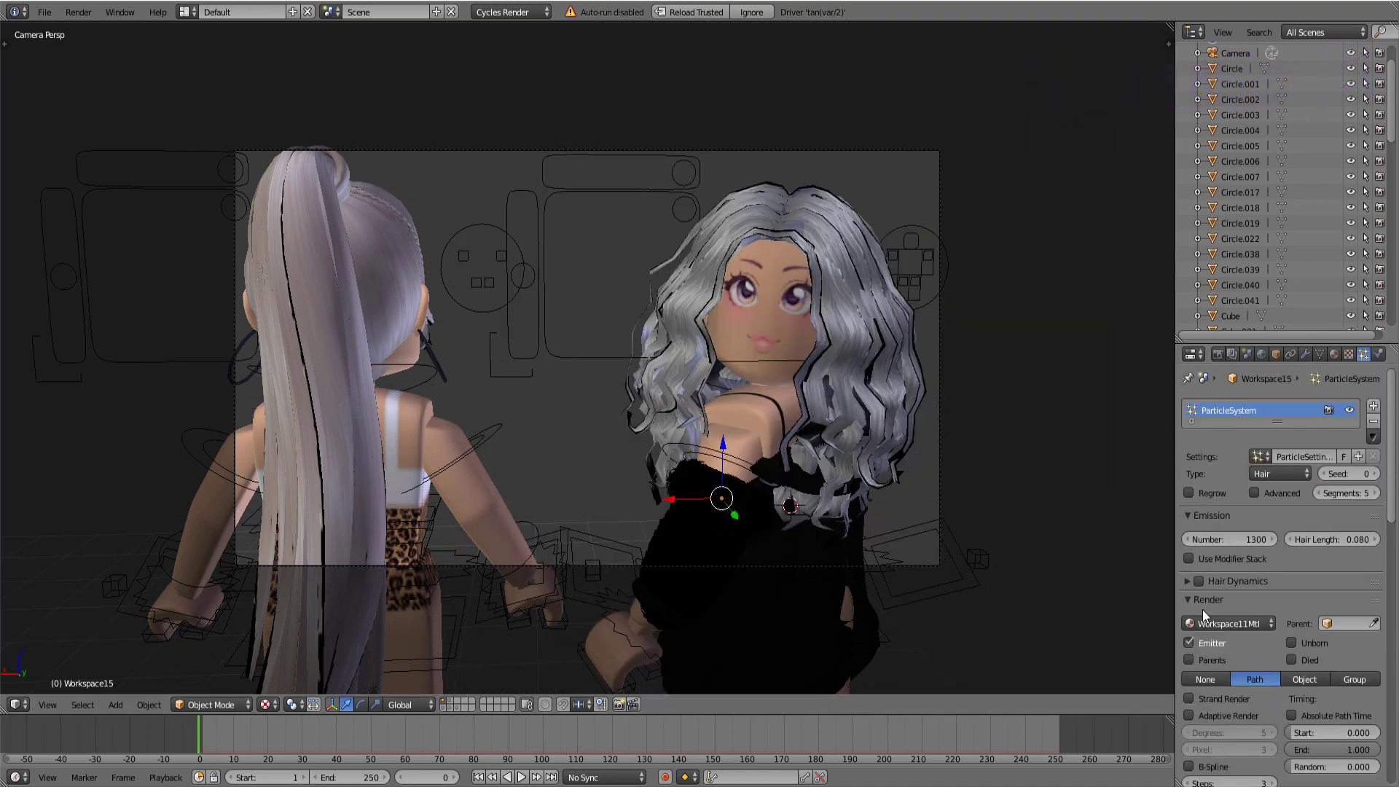
Step: On the dense fur object, use fewer Interpolated children and add a Curl kink
key("ctrl+z")
scroll(1330, 537, "down", 5)
scroll(1296, 562, "down", 5)
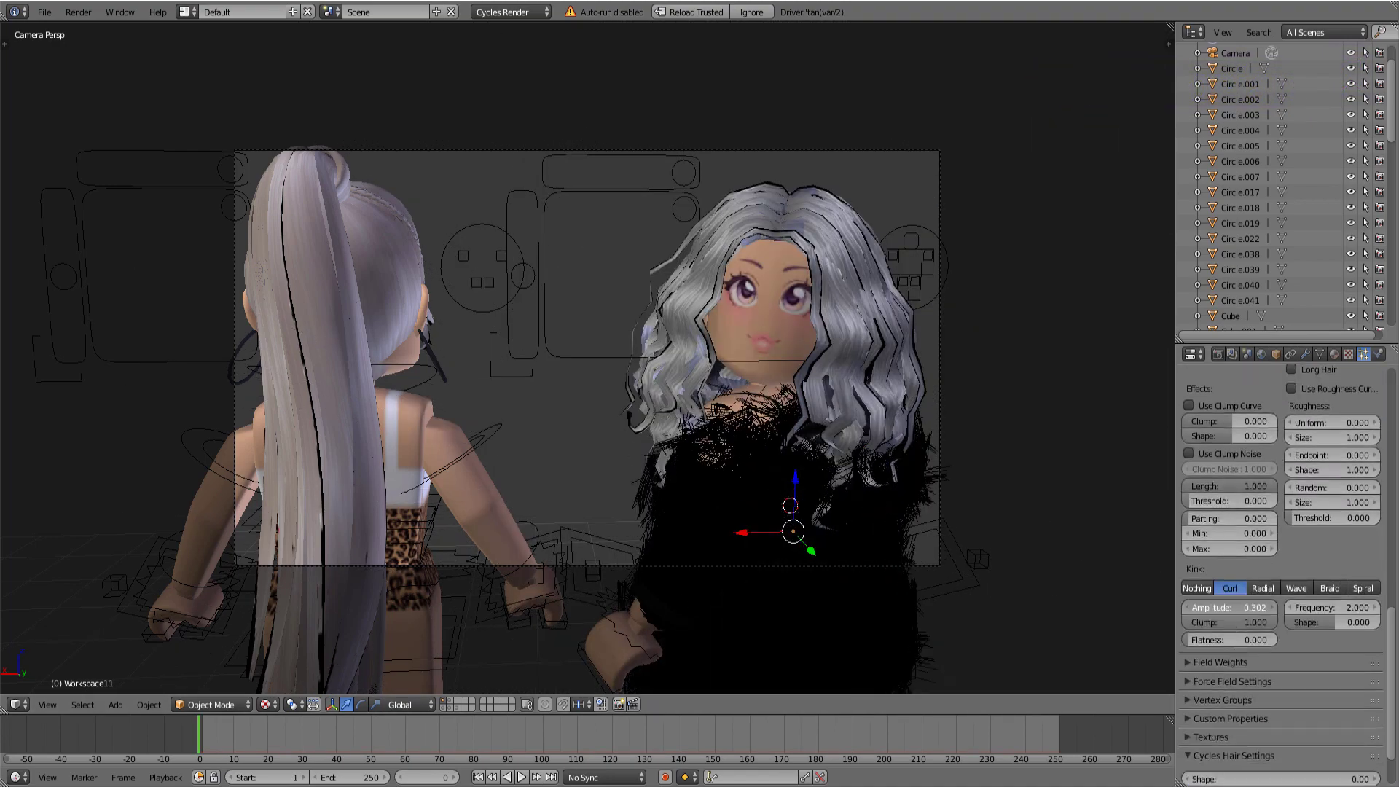
scroll(1226, 633, "up", 4)
scroll(1226, 632, "up", 4)
key("Return")
scroll(1318, 613, "down", 5)
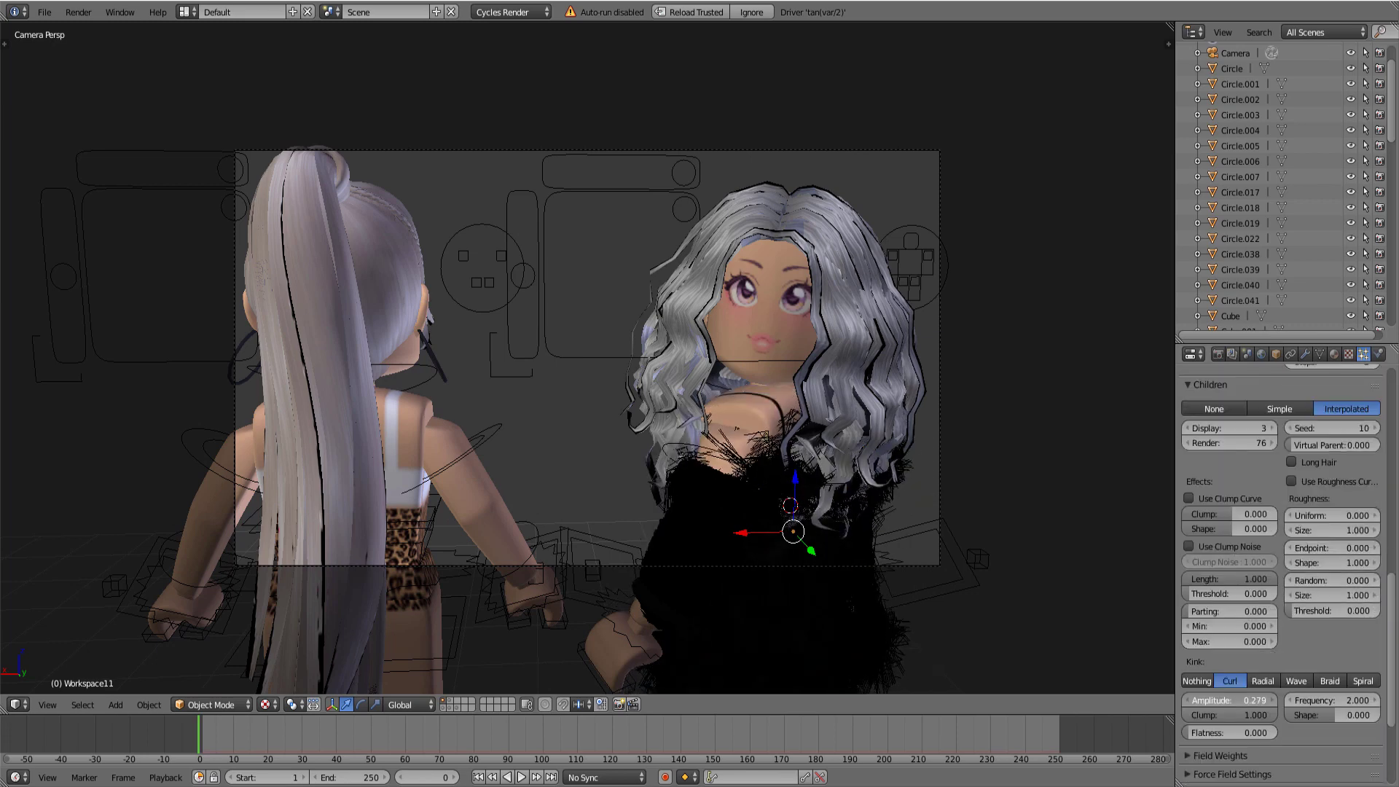
scroll(1319, 613, "down", 5)
scroll(1319, 613, "up", 3)
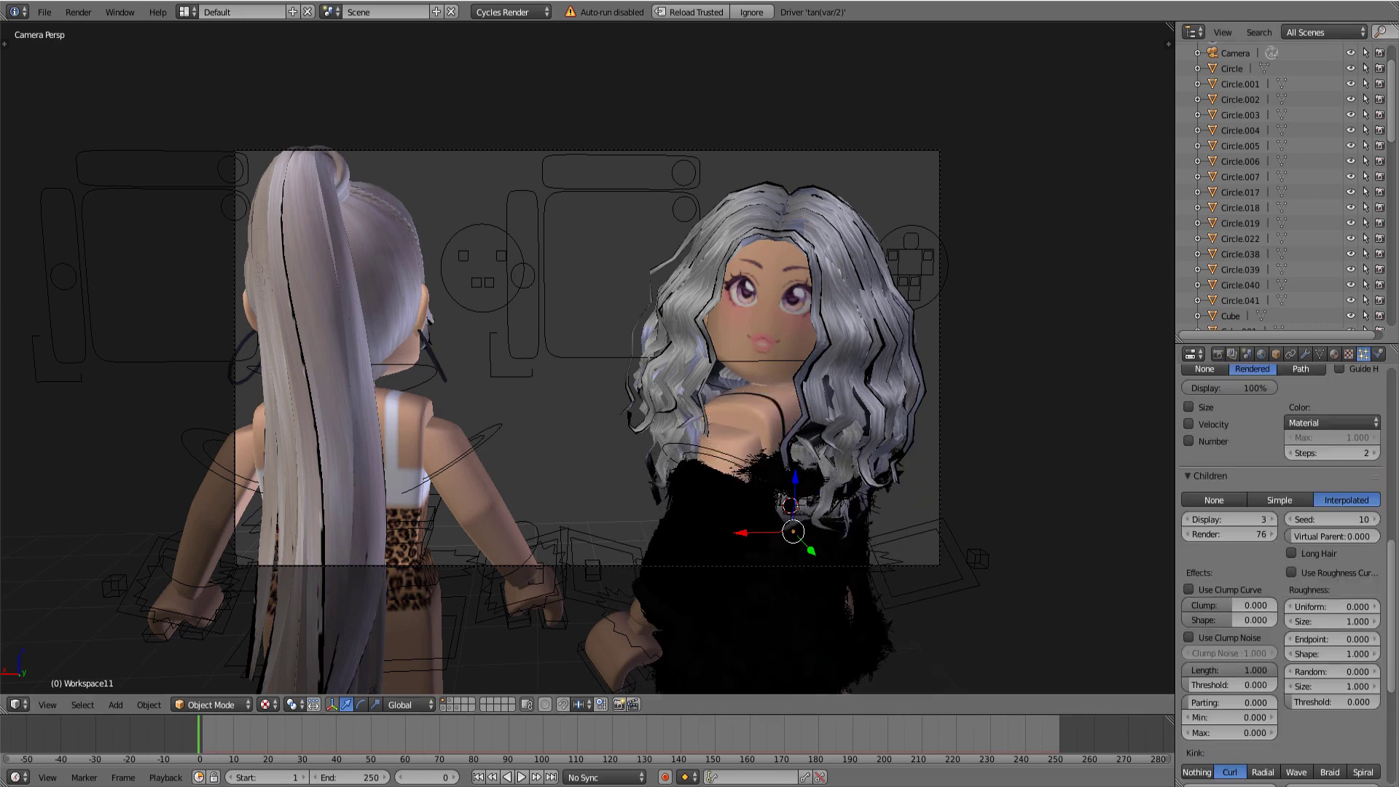
Step: Rename the fur material and switch its Surface shader to Refraction BSDF
left_click(1334, 354)
double_click(1239, 492)
type("dark blue")
left_click(1316, 600)
left_click(1234, 484)
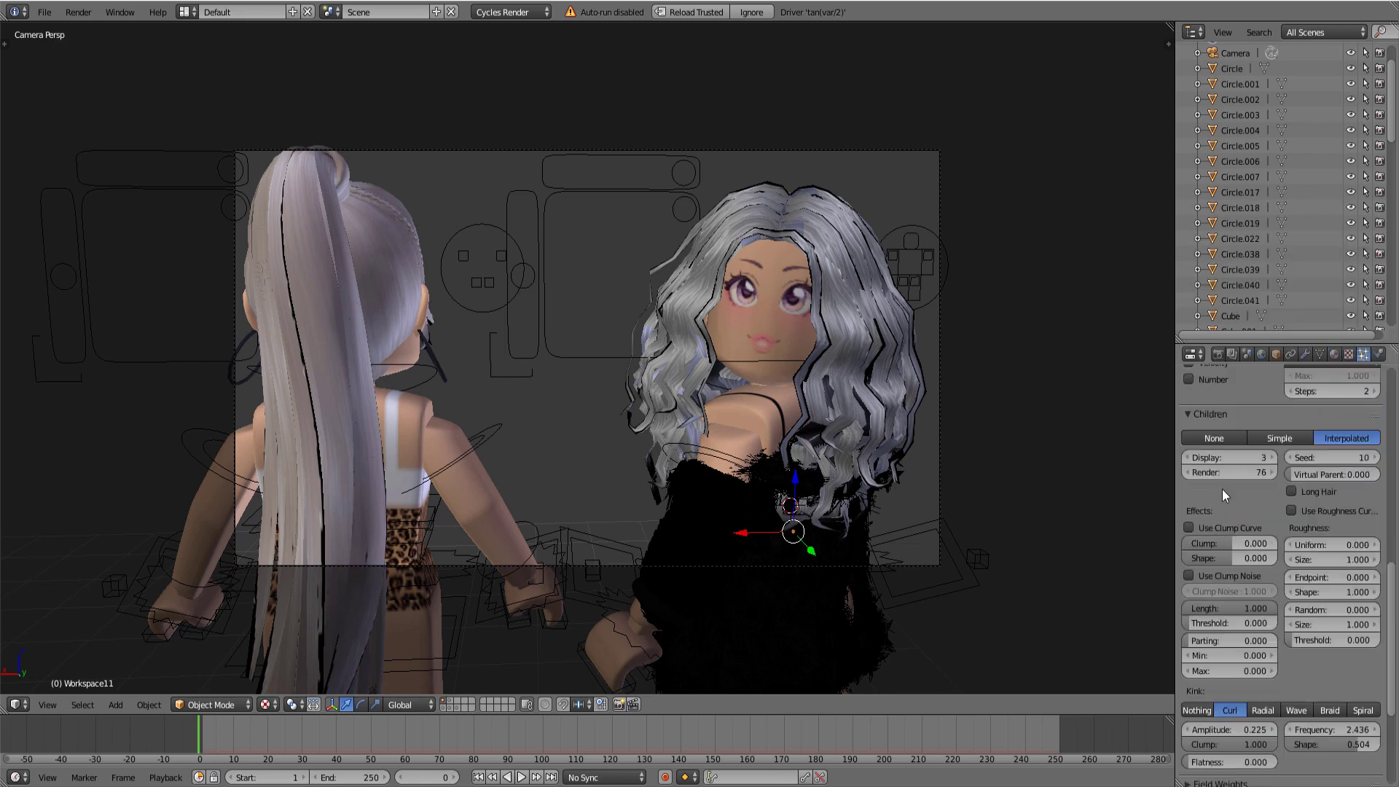
left_click(1364, 355)
left_click(1335, 354)
right_click(728, 496)
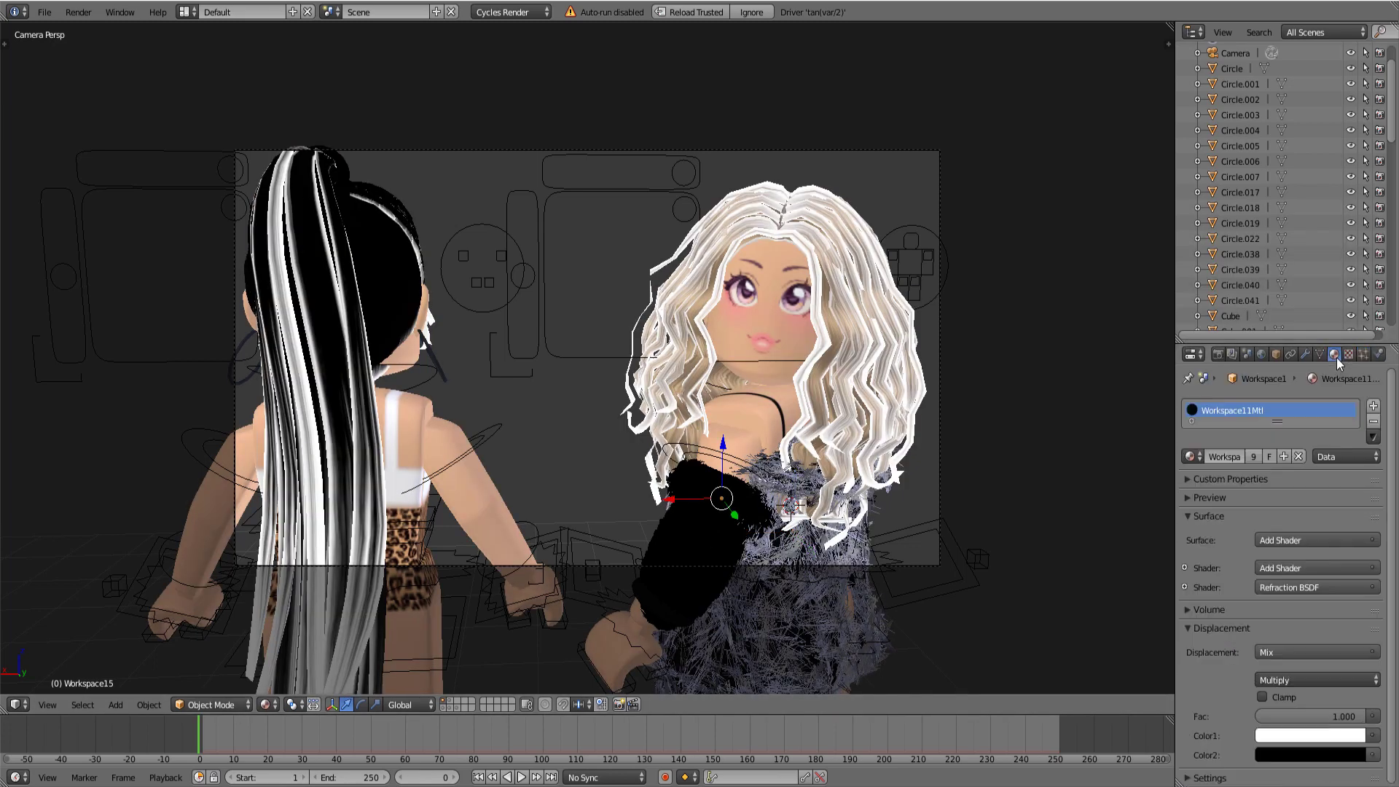
Step: Select the ponytailed avatar's rig and briefly preview the scene in rendered shading
left_click(1191, 492)
right_click(764, 478)
key("shift+z")
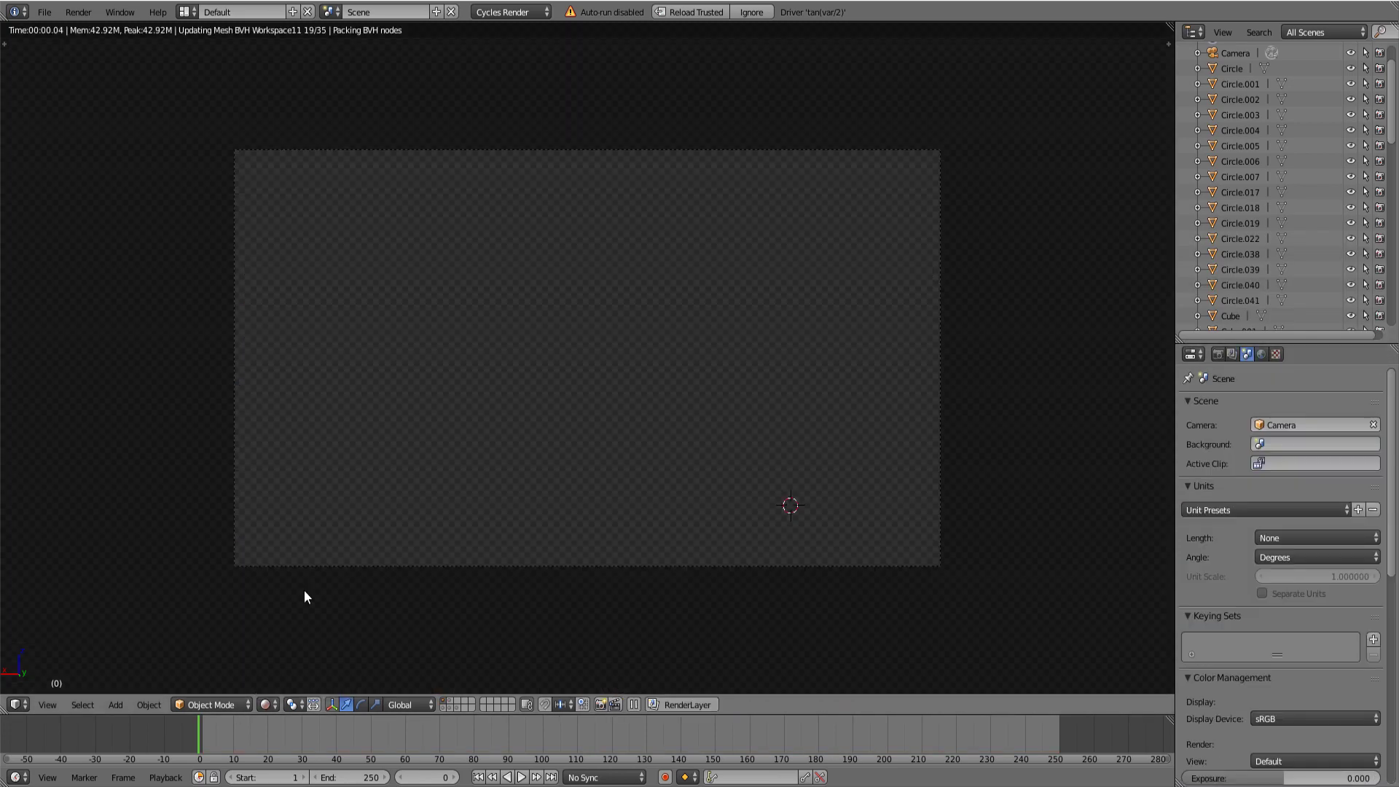
key("shift+z")
key("shift+z")
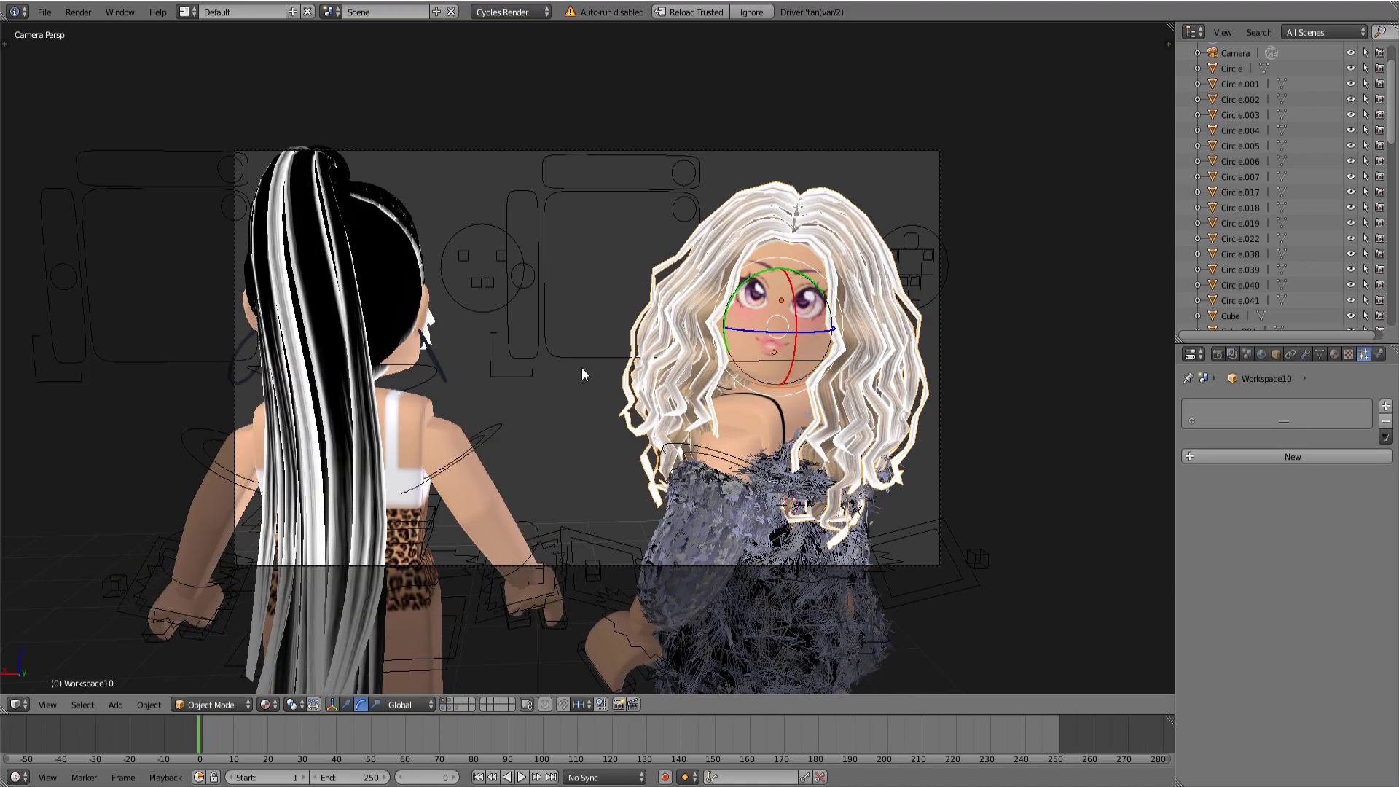
Step: Select the ponytailed avatar's head bone in Pose Mode and turn it toward the camera
right_click(509, 280)
key("ctrl+z")
key("ctrl+z")
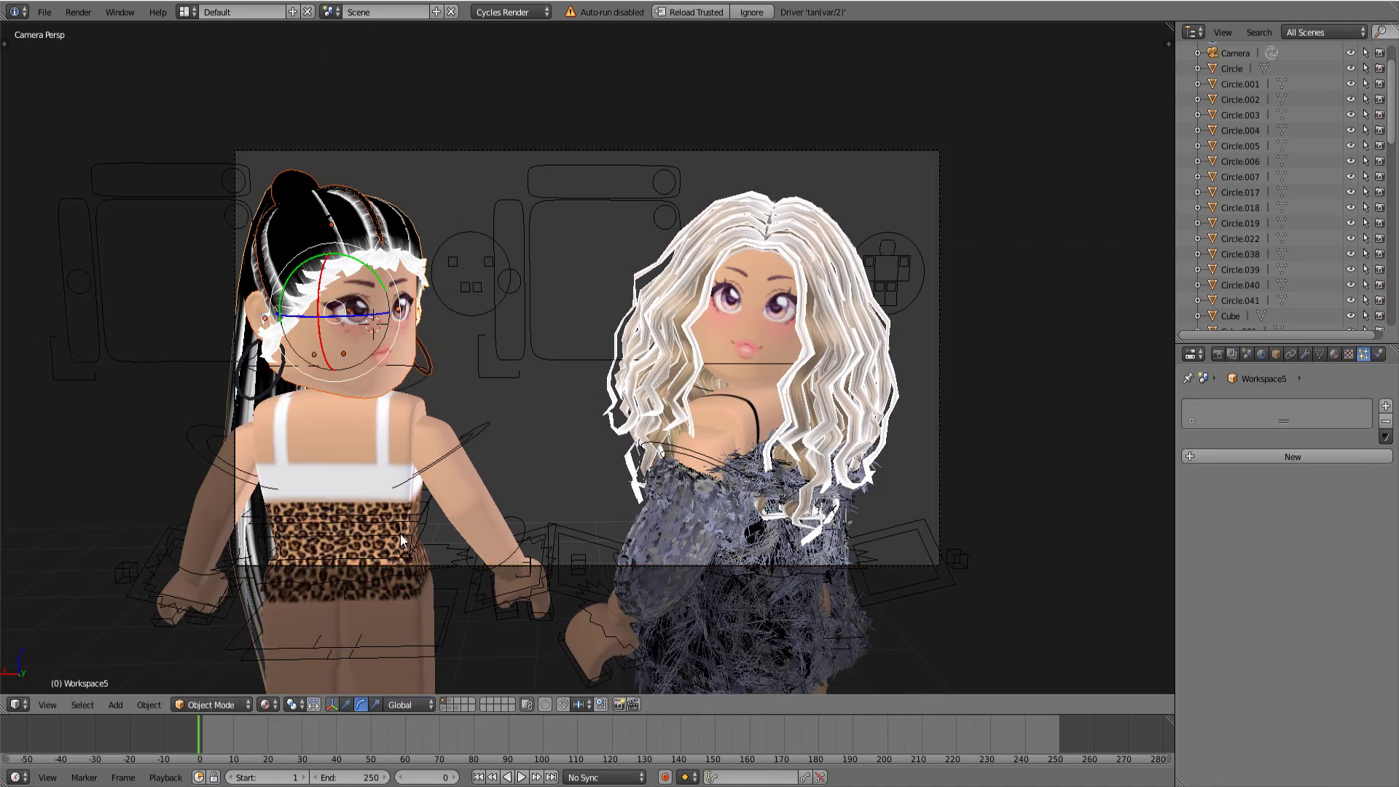
right_click(400, 533)
key("ctrl+Tab")
right_click(404, 466)
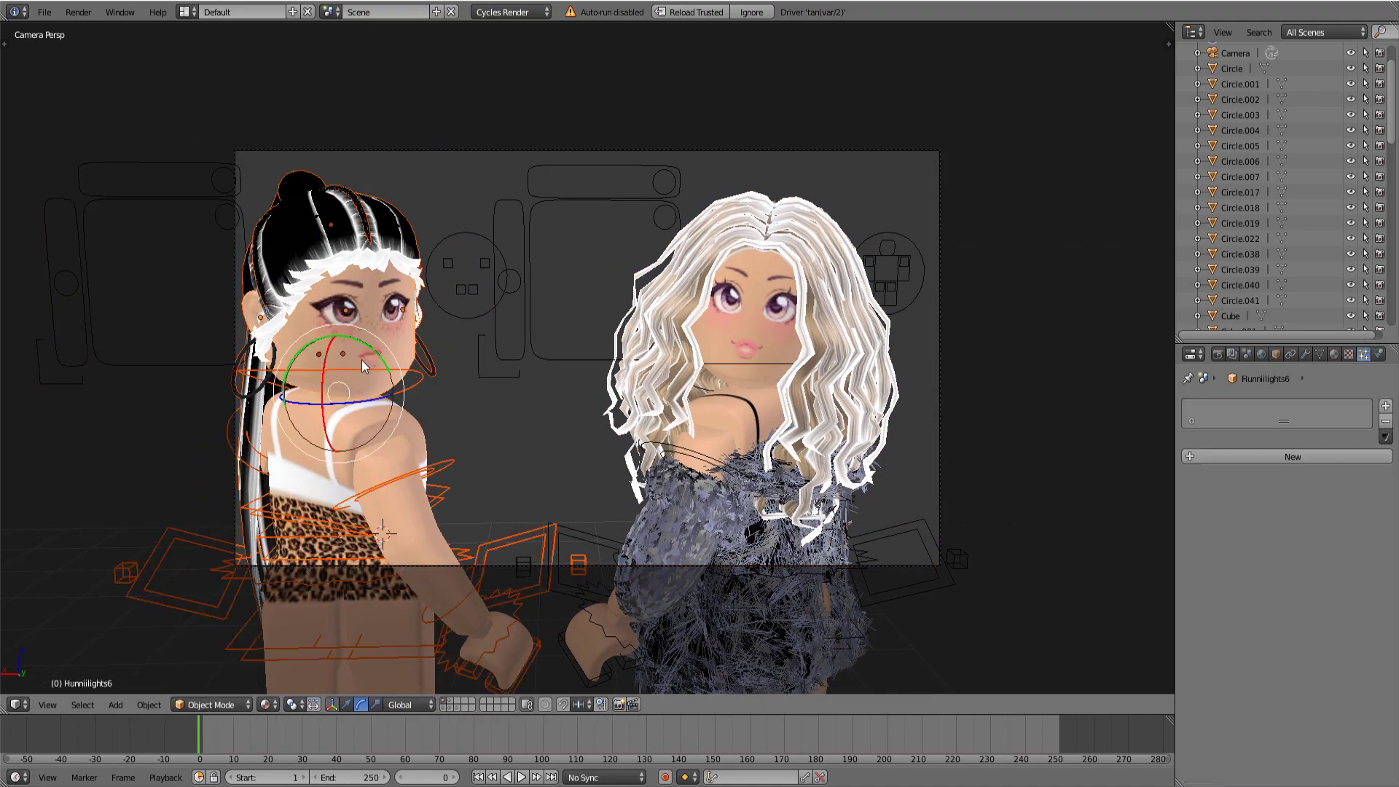
Step: Rotate the left avatar's Workspace5 head part around the X and Z axes
right_click(361, 360)
key("r")
key("x")
key("Return")
key("r")
key("z")
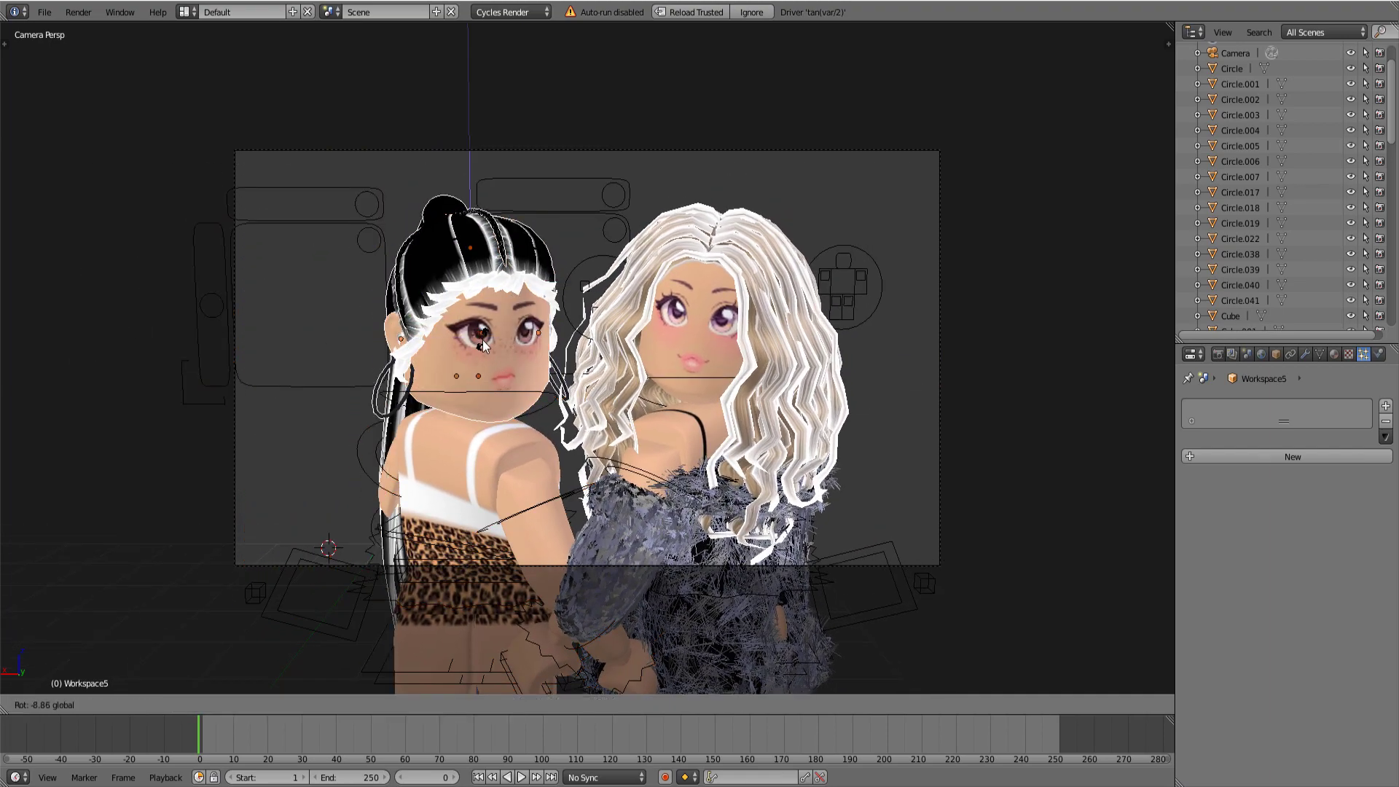
right_click(448, 595)
key("r")
key("Escape")
key("ctrl+z")
key("b")
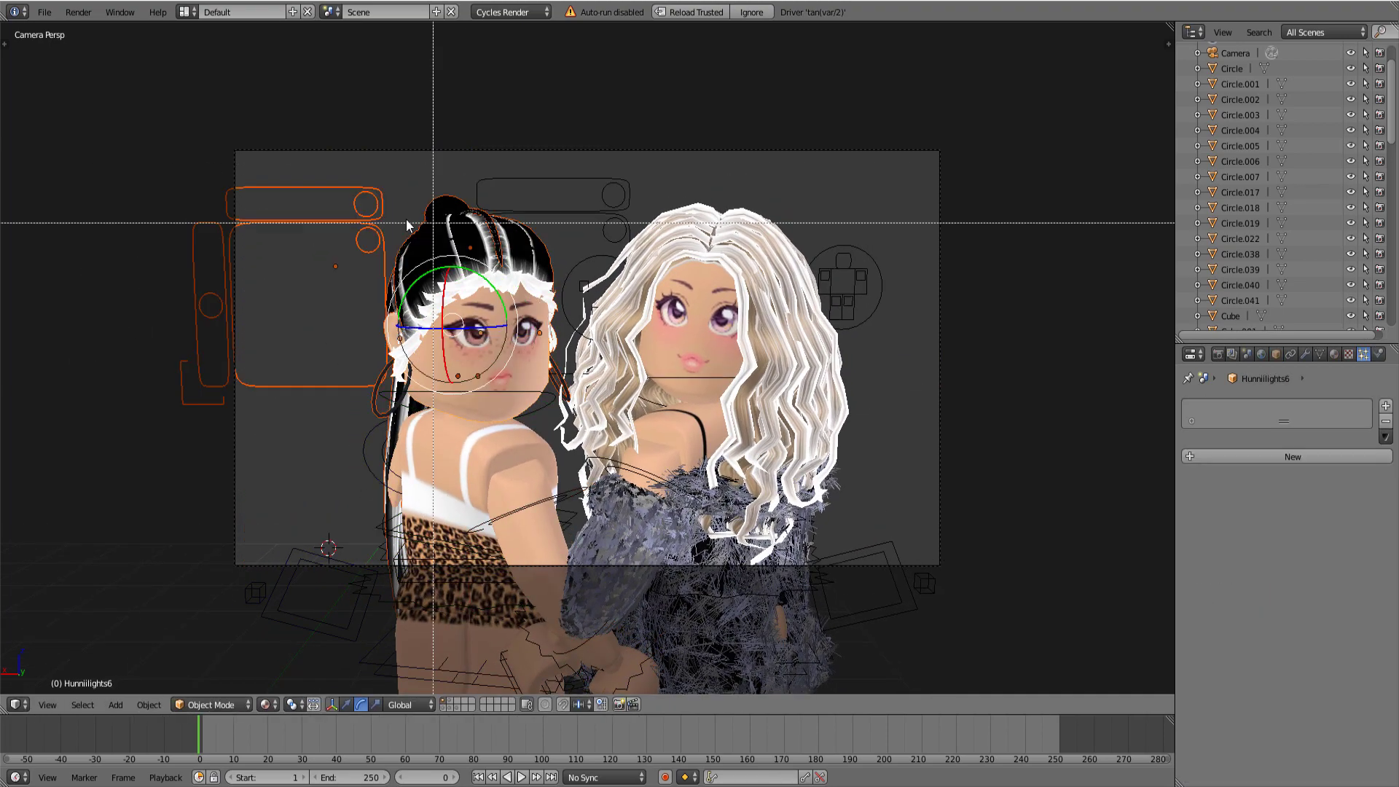
Step: Reselect the hip bone and head parts, then redo the left avatar's head tilt
right_click(446, 545)
left_click(431, 531)
right_click(431, 530)
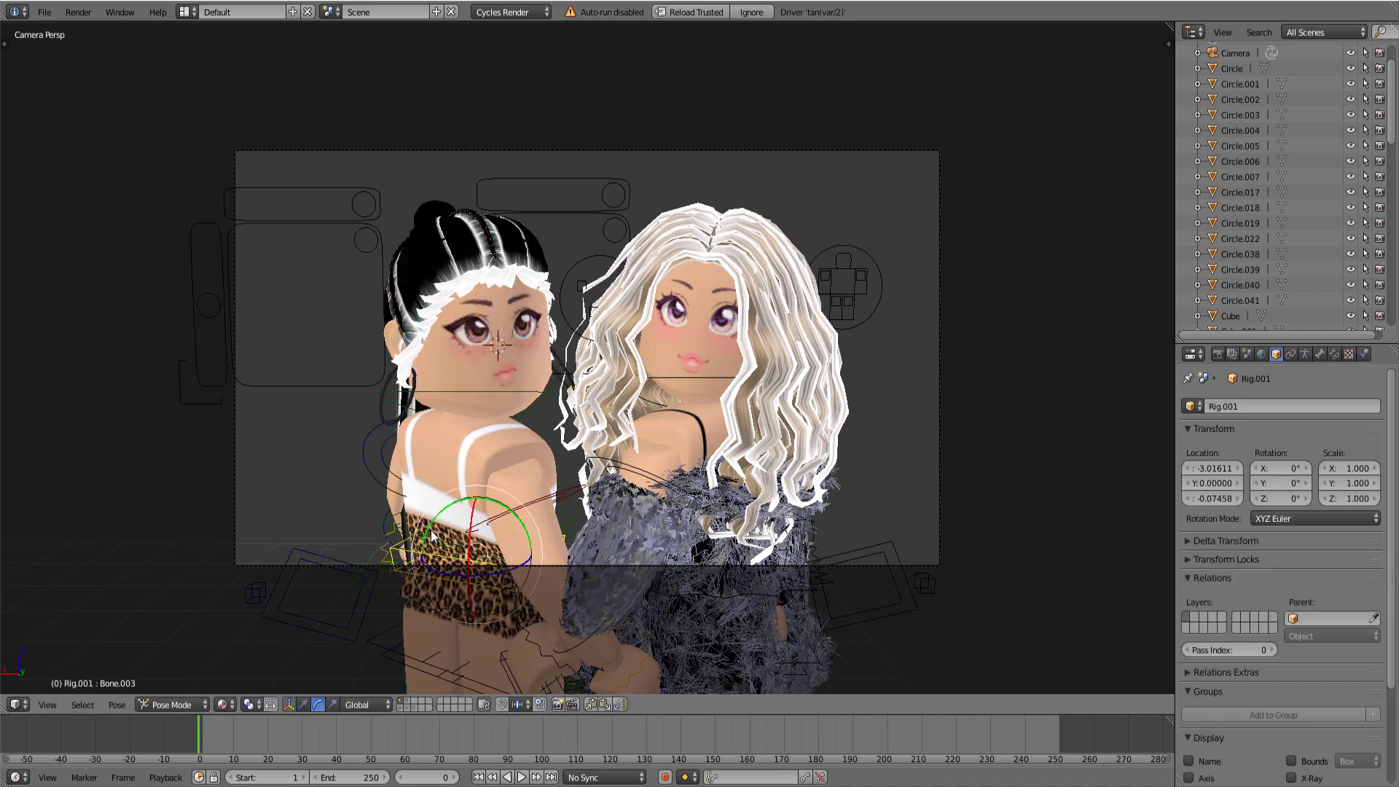
right_click(596, 384)
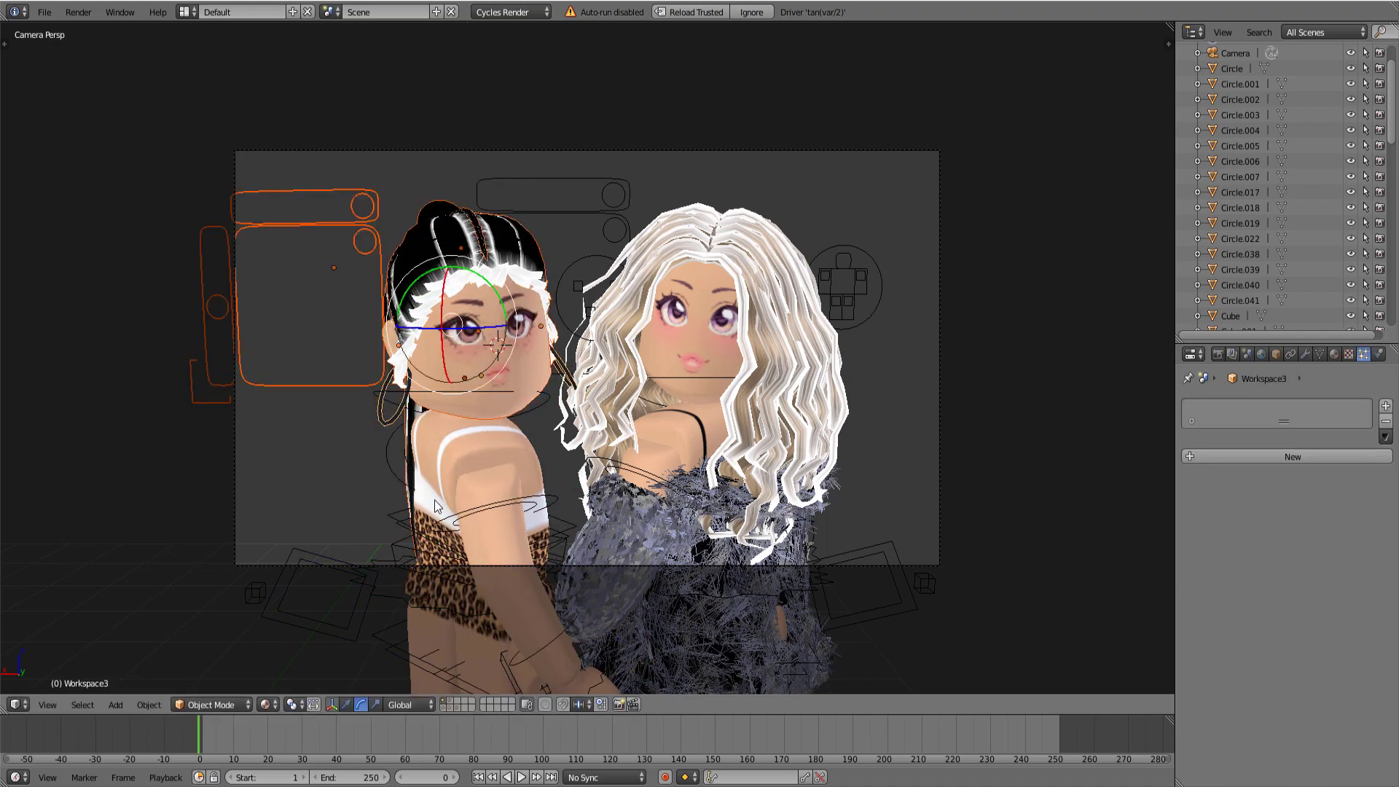
key("ctrl+z")
key("b")
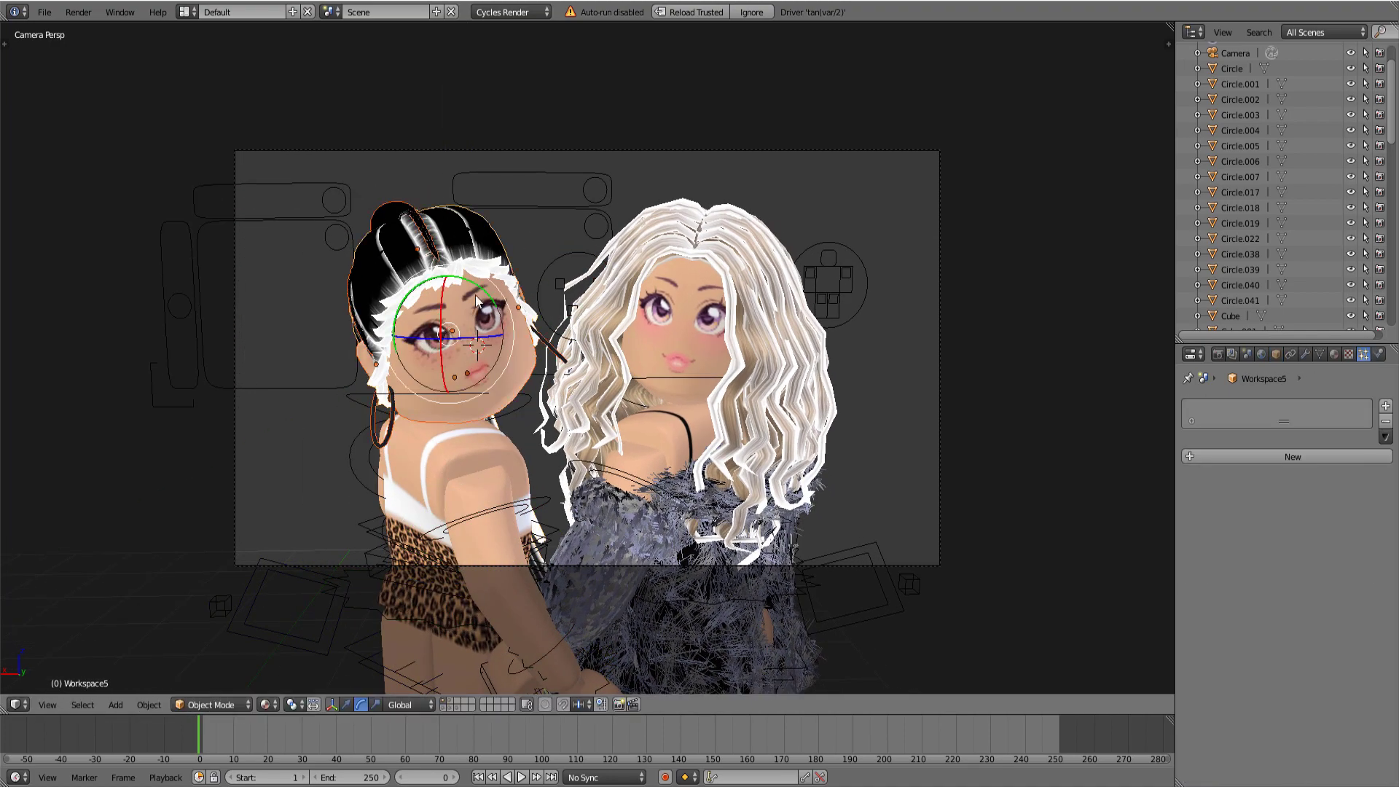
key("ctrl+z")
key("ctrl+z")
key("ctrl+z")
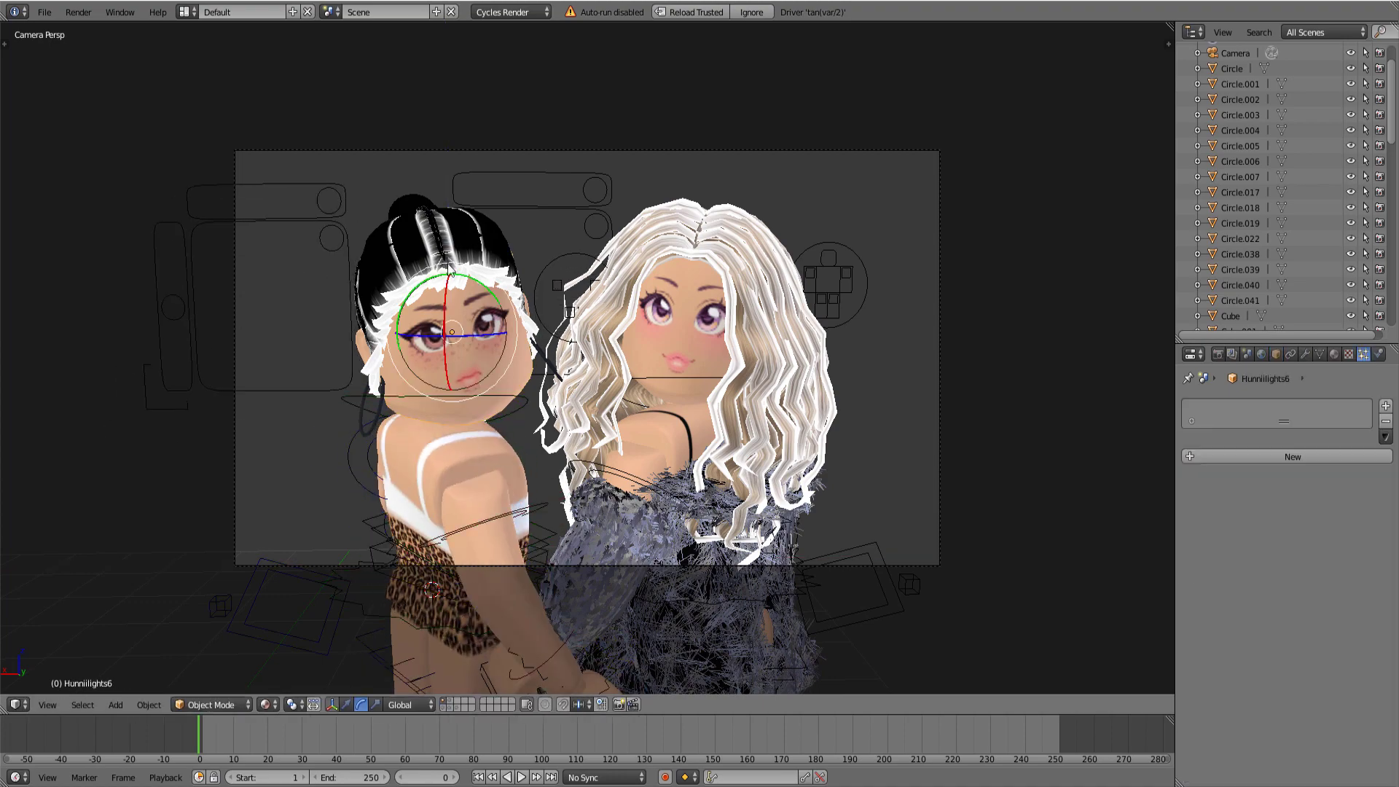
key("ctrl+z")
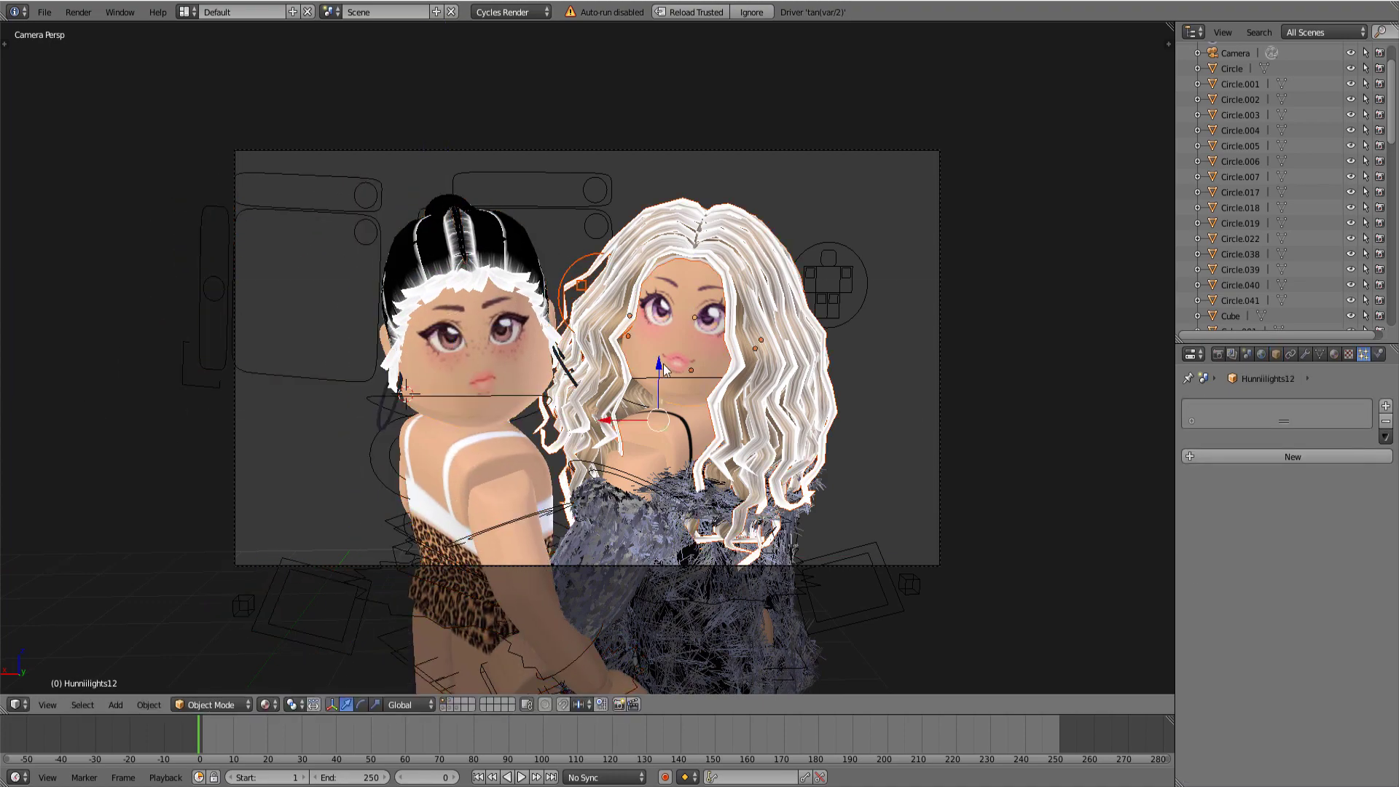
key("ctrl+z")
key("ctrl+z")
key("ctrl+z")
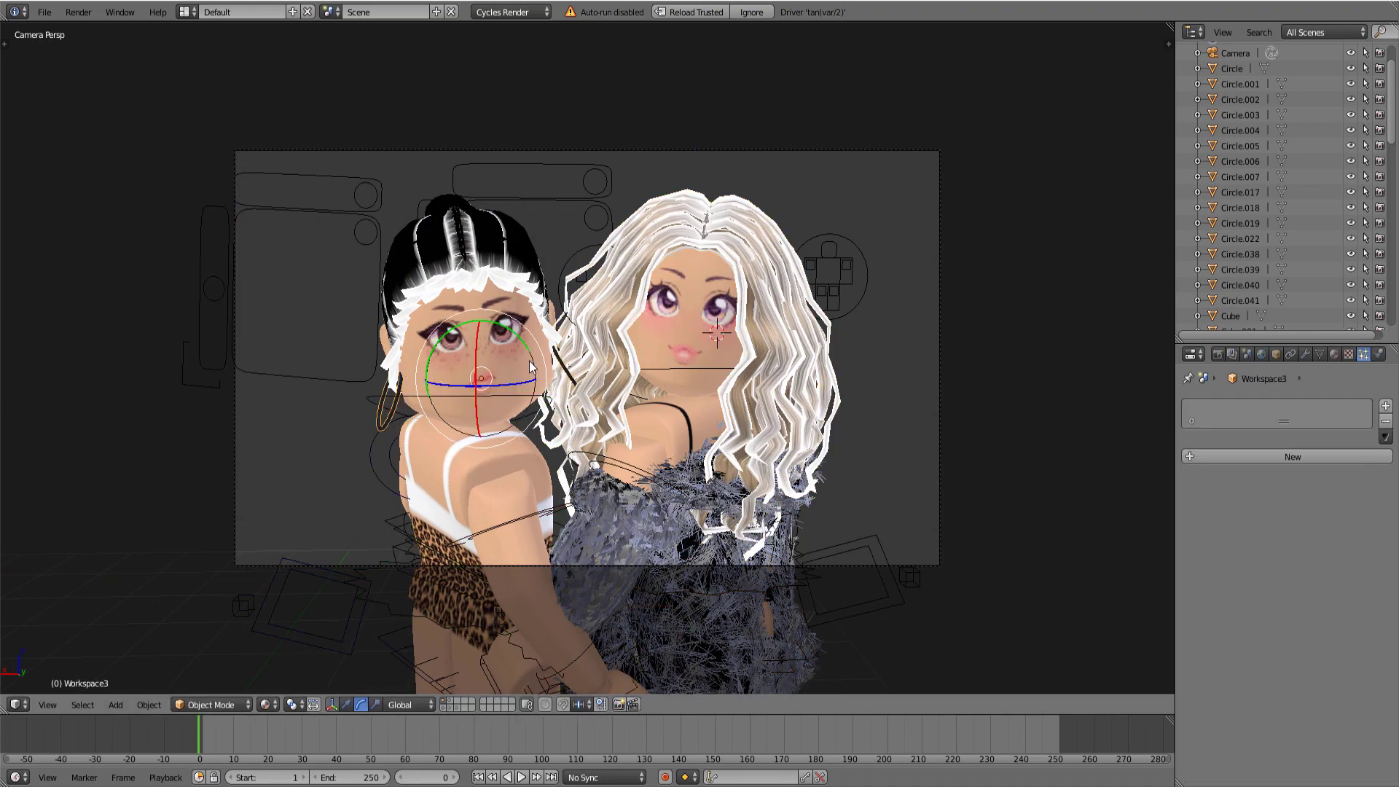
key("ctrl+z")
Step: Switch the earring material's Surface shader to Emission, checking it in rendered preview
key("shift+z")
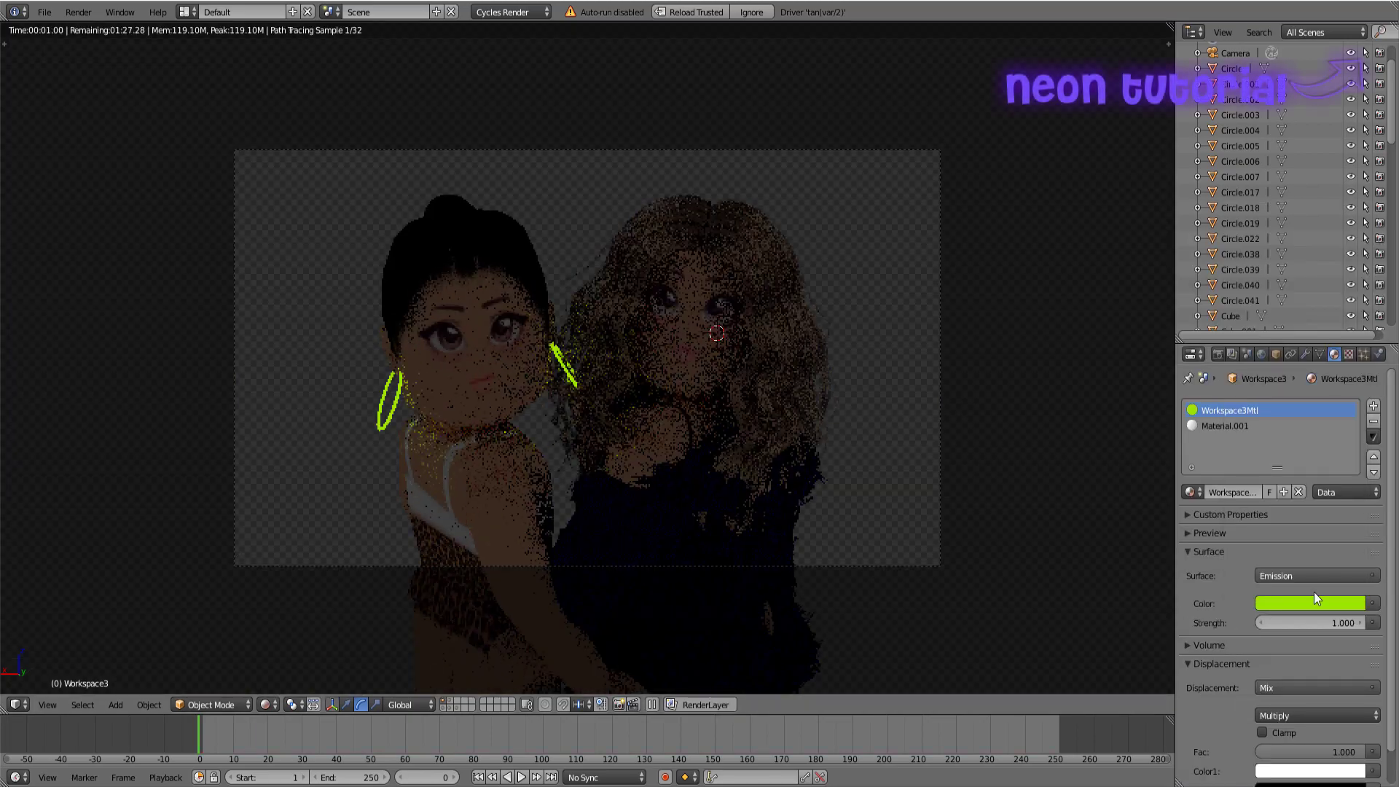
left_click(1314, 576)
left_click(1205, 322)
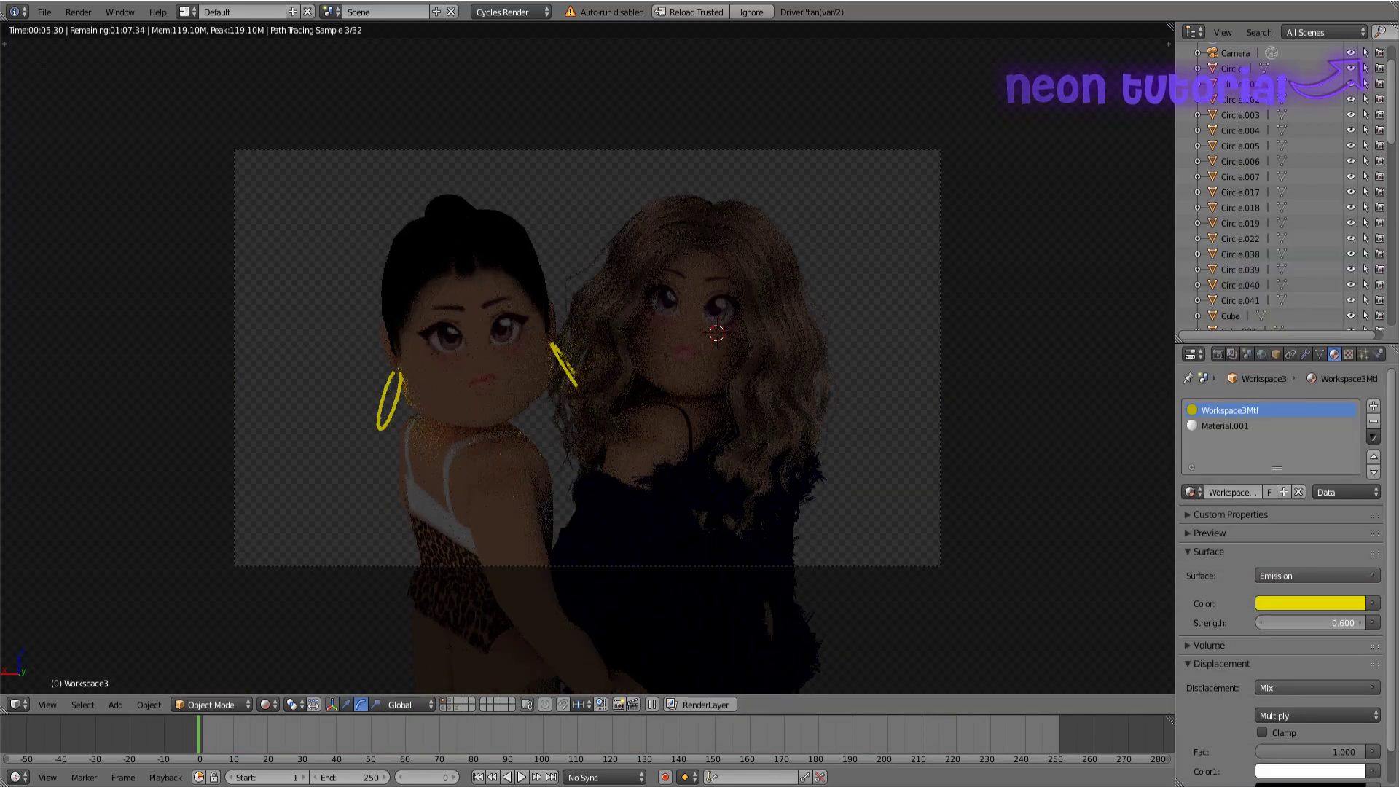
left_click(308, 653)
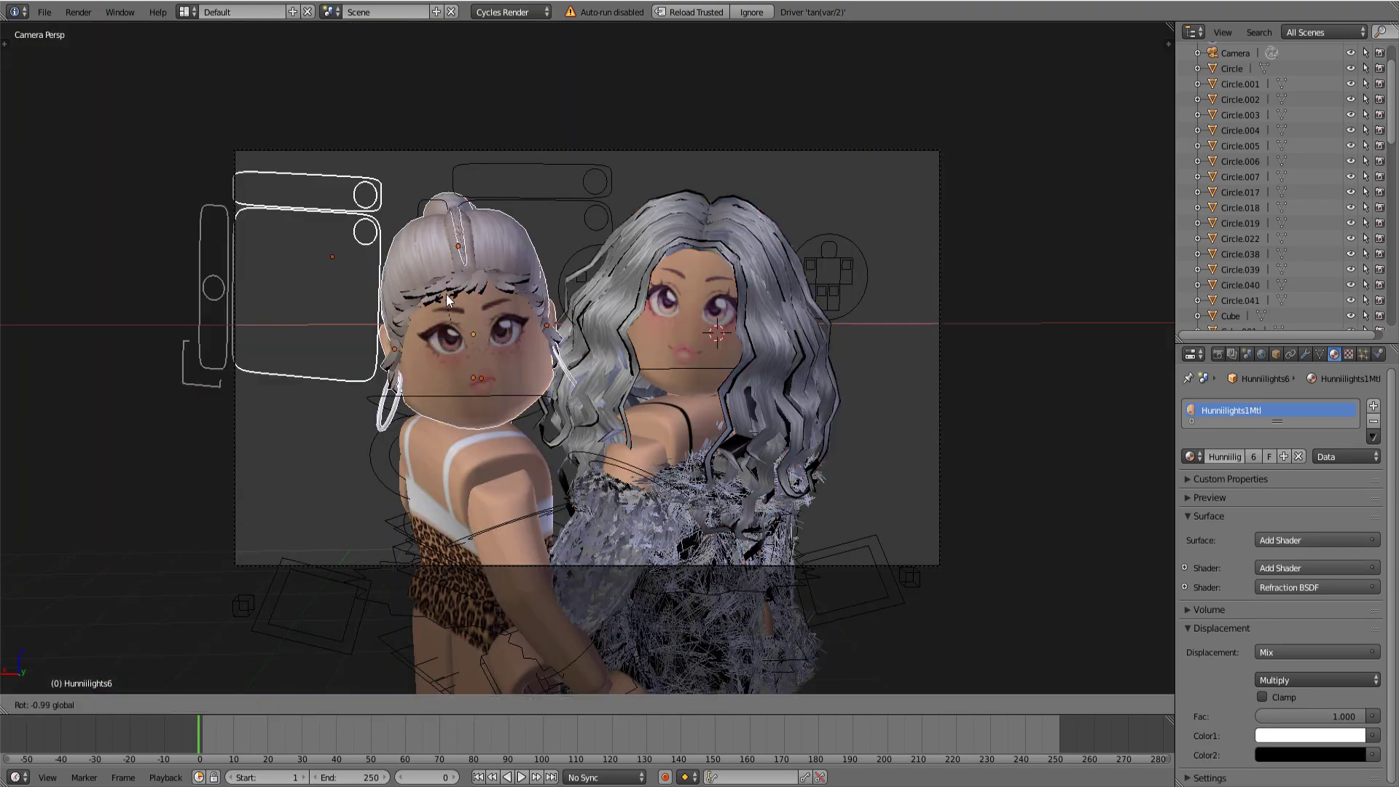
Step: Return to the camera view and select the point lamp
key("Escape")
key("KP_0")
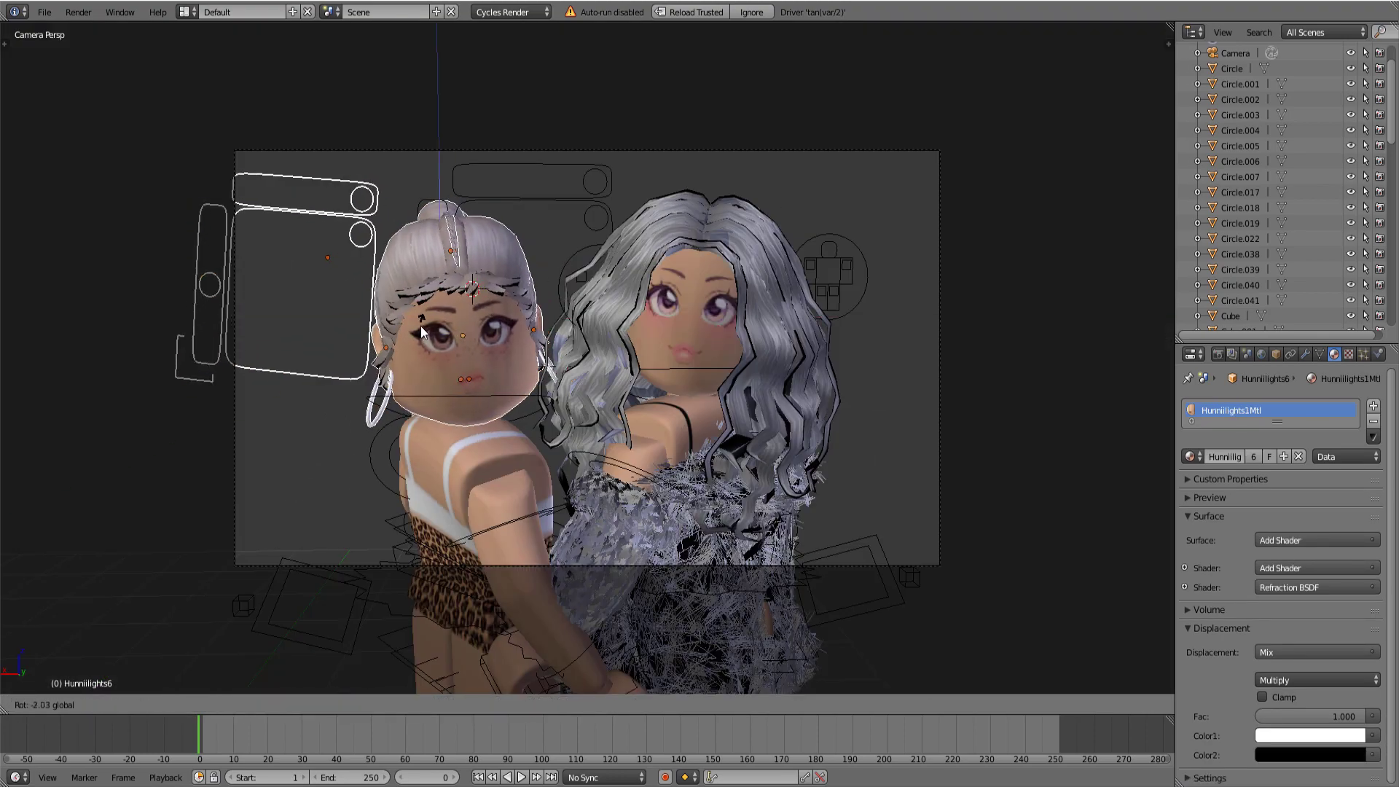
right_click(570, 337)
Step: Zoom in, preview rendered lighting, and select the left avatar's head to adjust its tilt
scroll(511, 437, "up", 1)
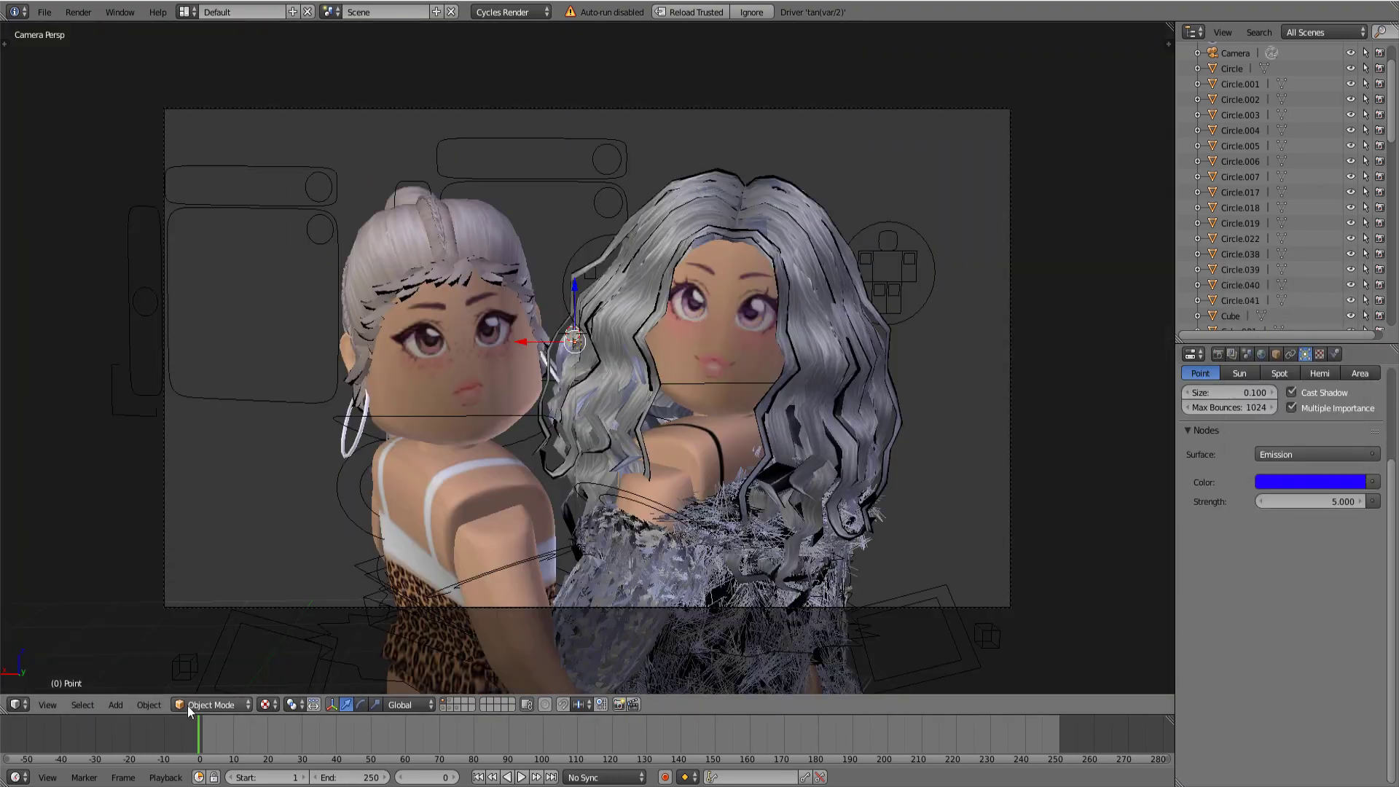
key("shift+z")
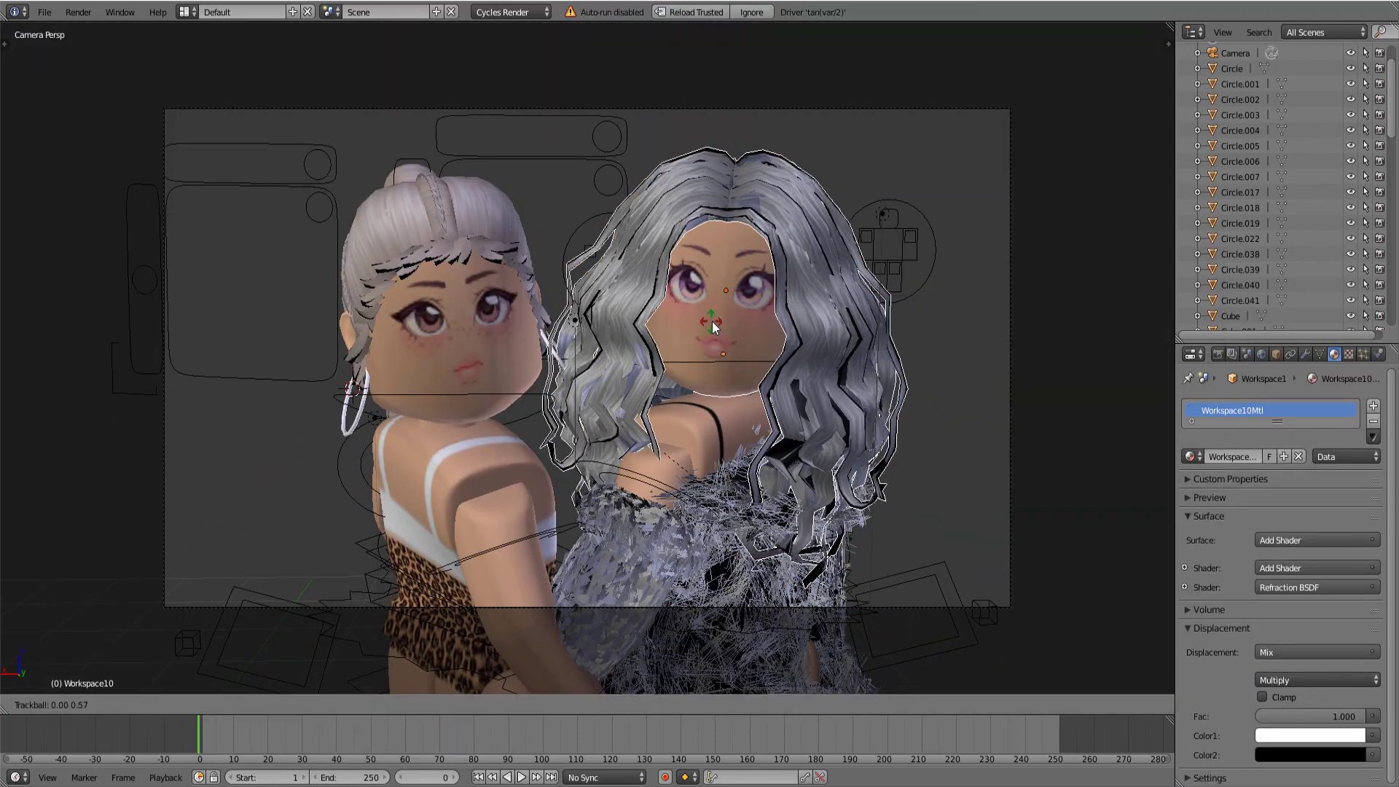
right_click(481, 308)
key("shift+f")
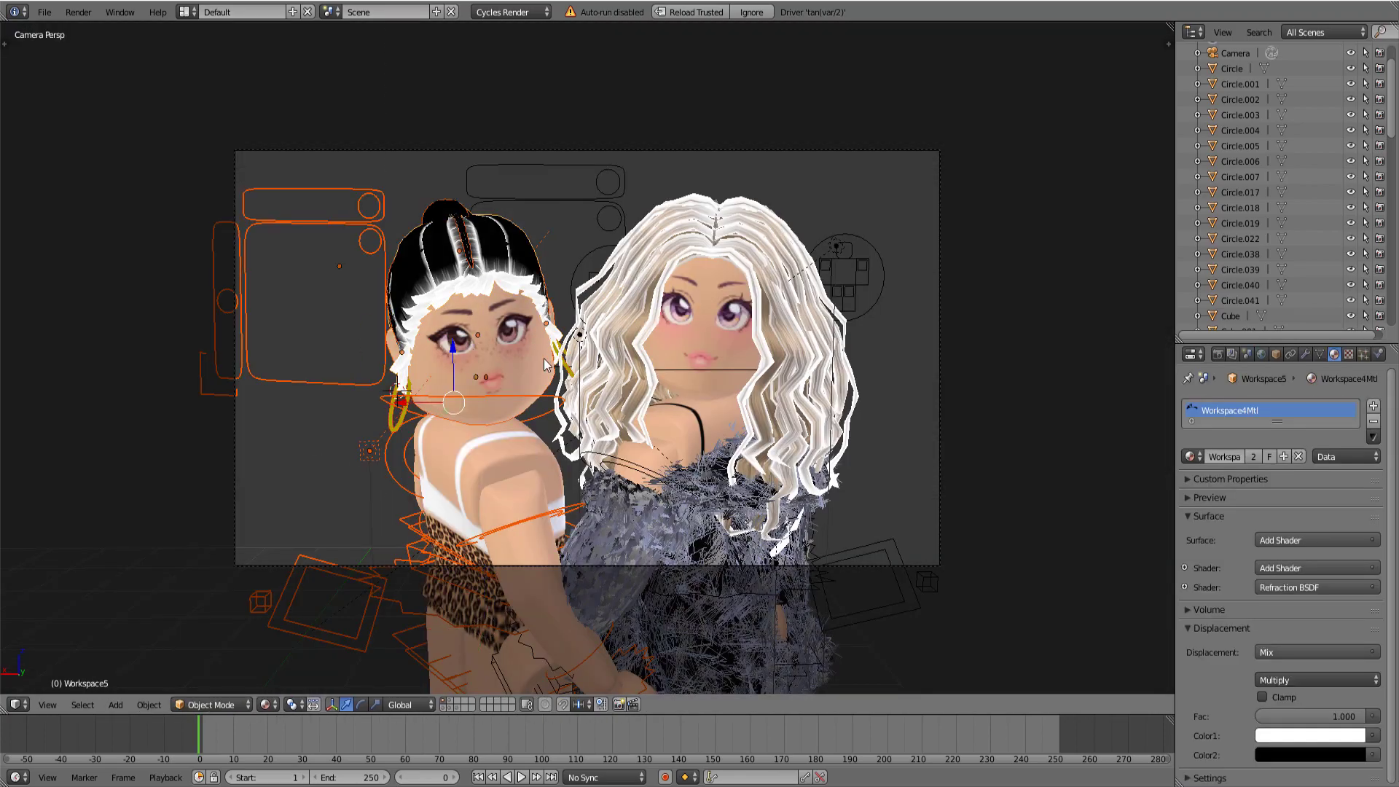
Step: Walk the view to reframe the shot and check it with rendered shading
key("shift+f")
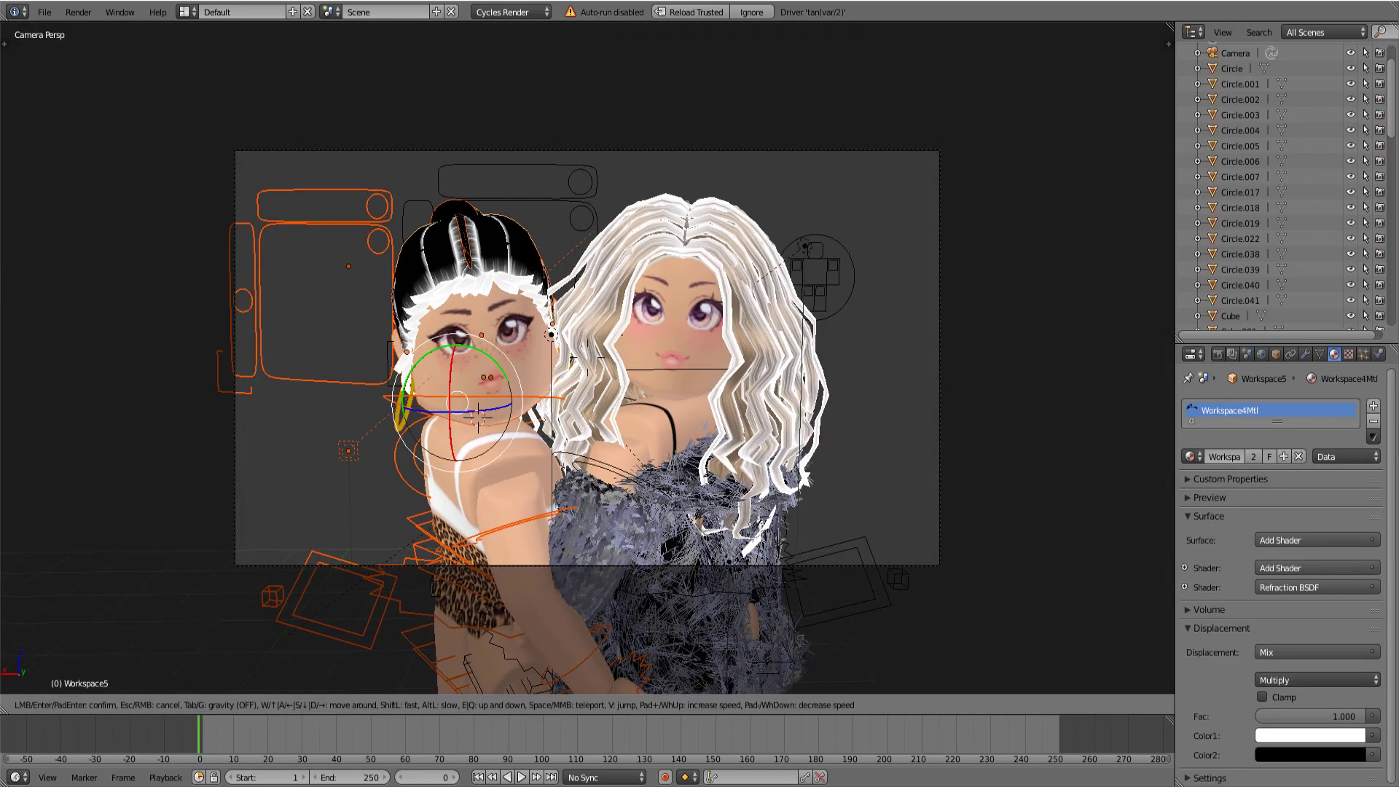
left_click(305, 575)
key("shift+z")
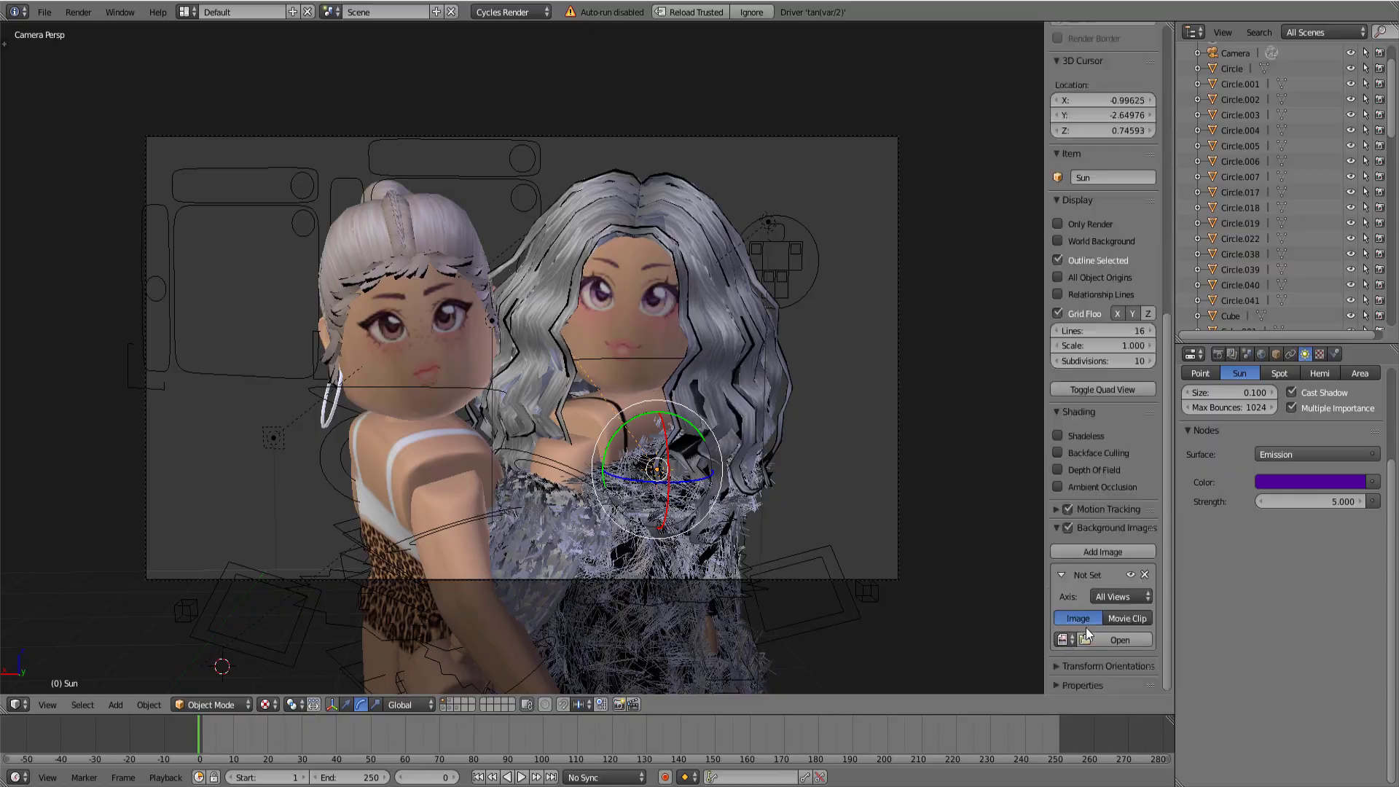
Step: Load the purple sparkly background image into the camera's Background Images slot
left_click(1090, 639)
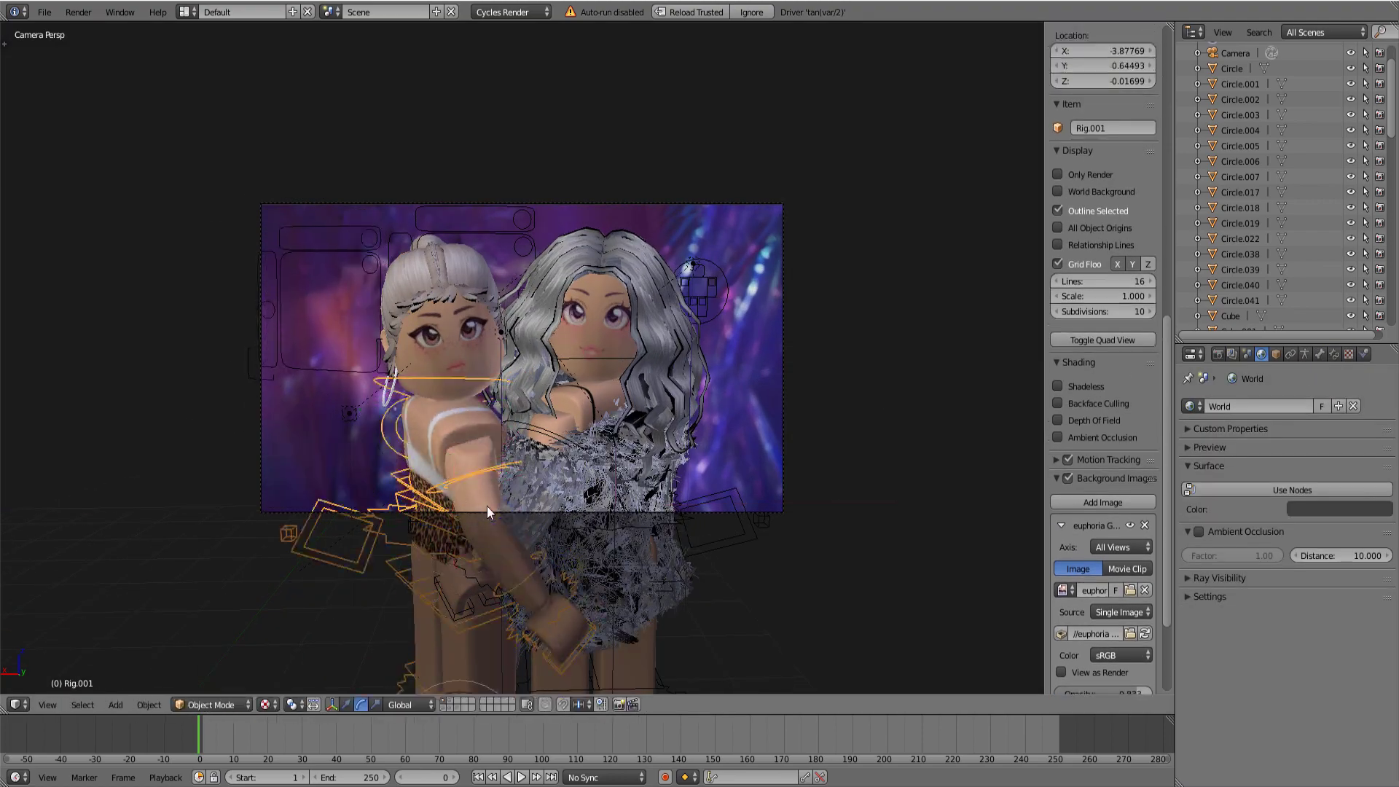
right_click(486, 506)
scroll(436, 351, "up", 2)
scroll(461, 286, "down", 1)
key("Escape")
Step: Move the sun lamp beside the avatars and view the purple-lit render through the camera
right_click(485, 347)
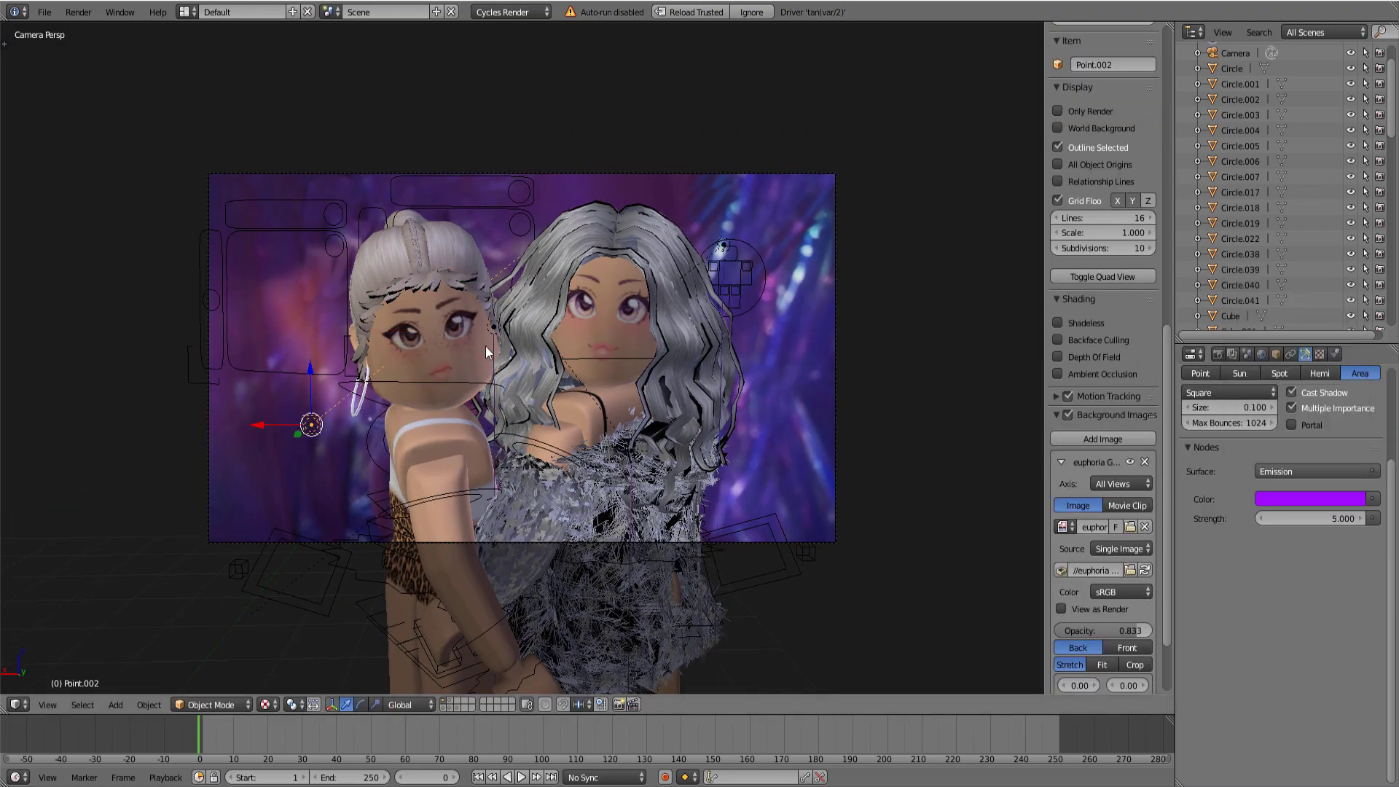
middle_click_drag(485, 347, 573, 355)
key("KP_0")
key("shift+z")
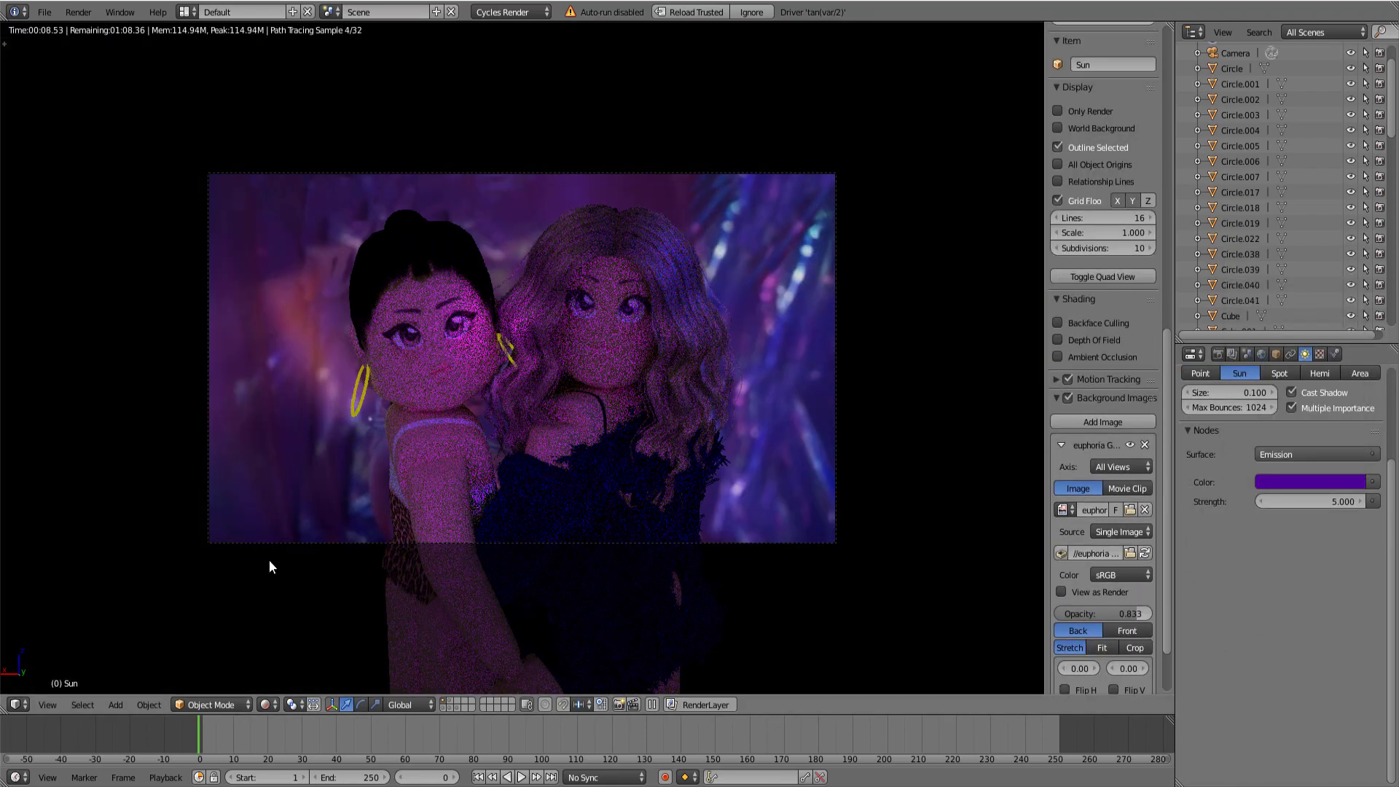
Step: Set the purple area lamp's strength to 10 and move it near the left avatar
key("shift+z")
right_click(723, 245)
left_click(1310, 482)
double_click(1310, 501)
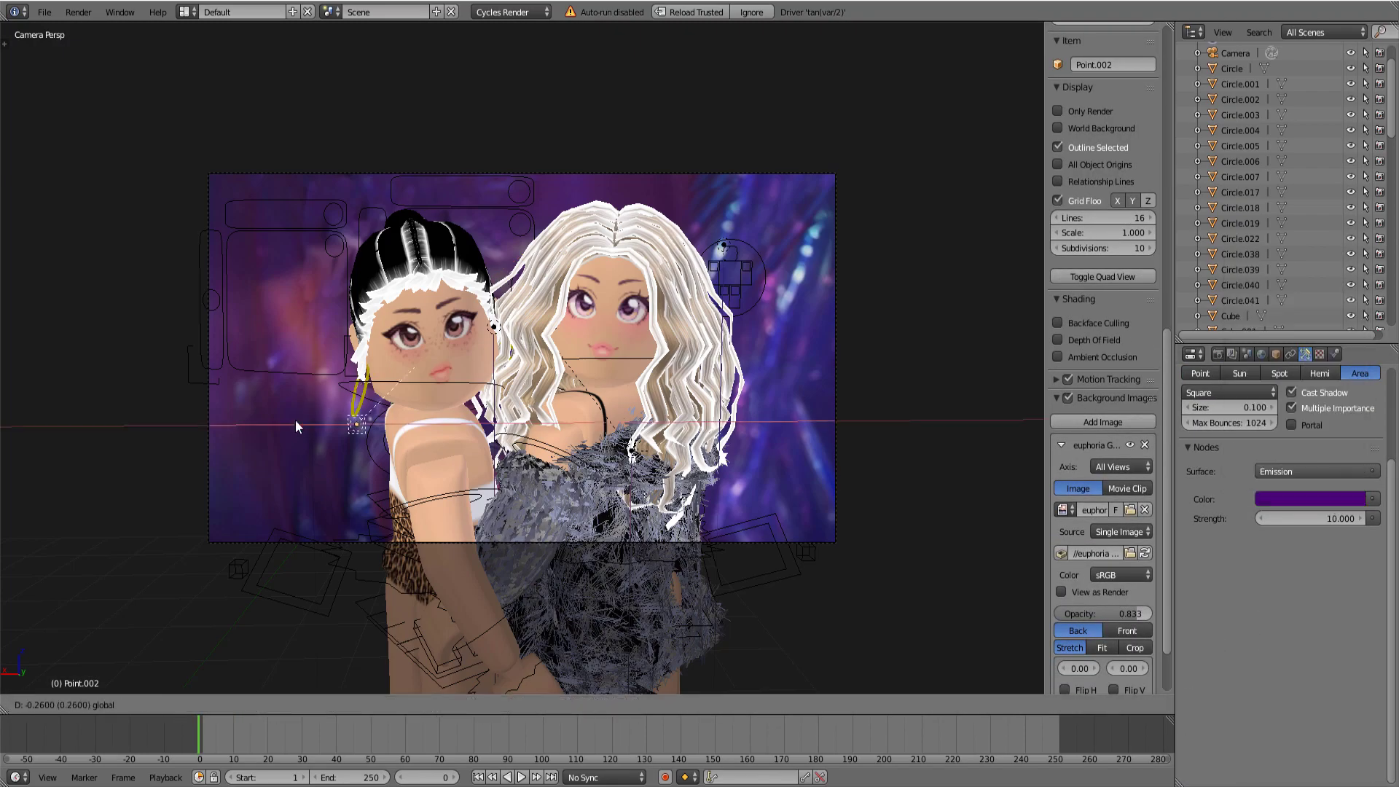
middle_click_drag(295, 420, 665, 428)
Step: Preview the rendered lighting, then set the render size to 2700 × 1500 at 75%
left_click(265, 705)
left_click(296, 603)
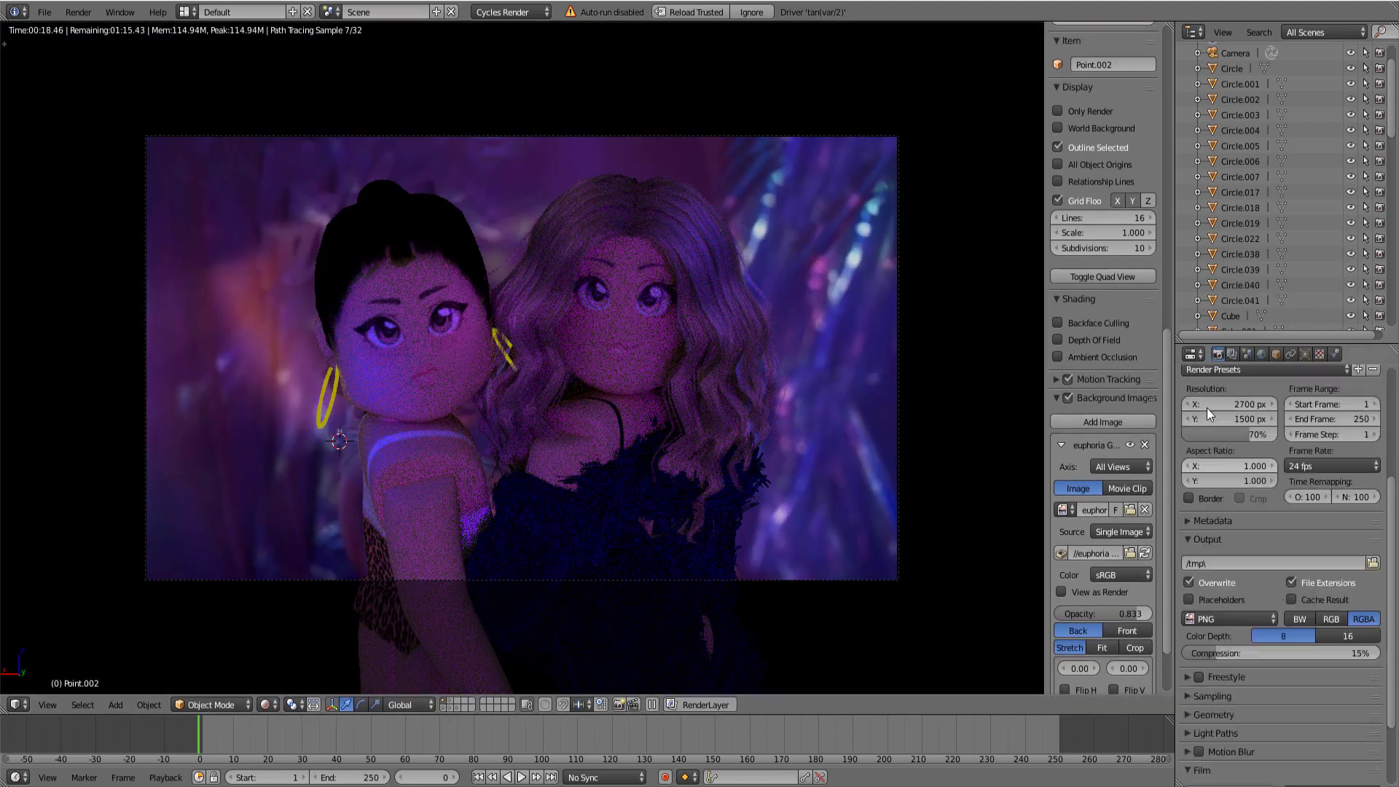
key("shift+z")
left_click(1218, 353)
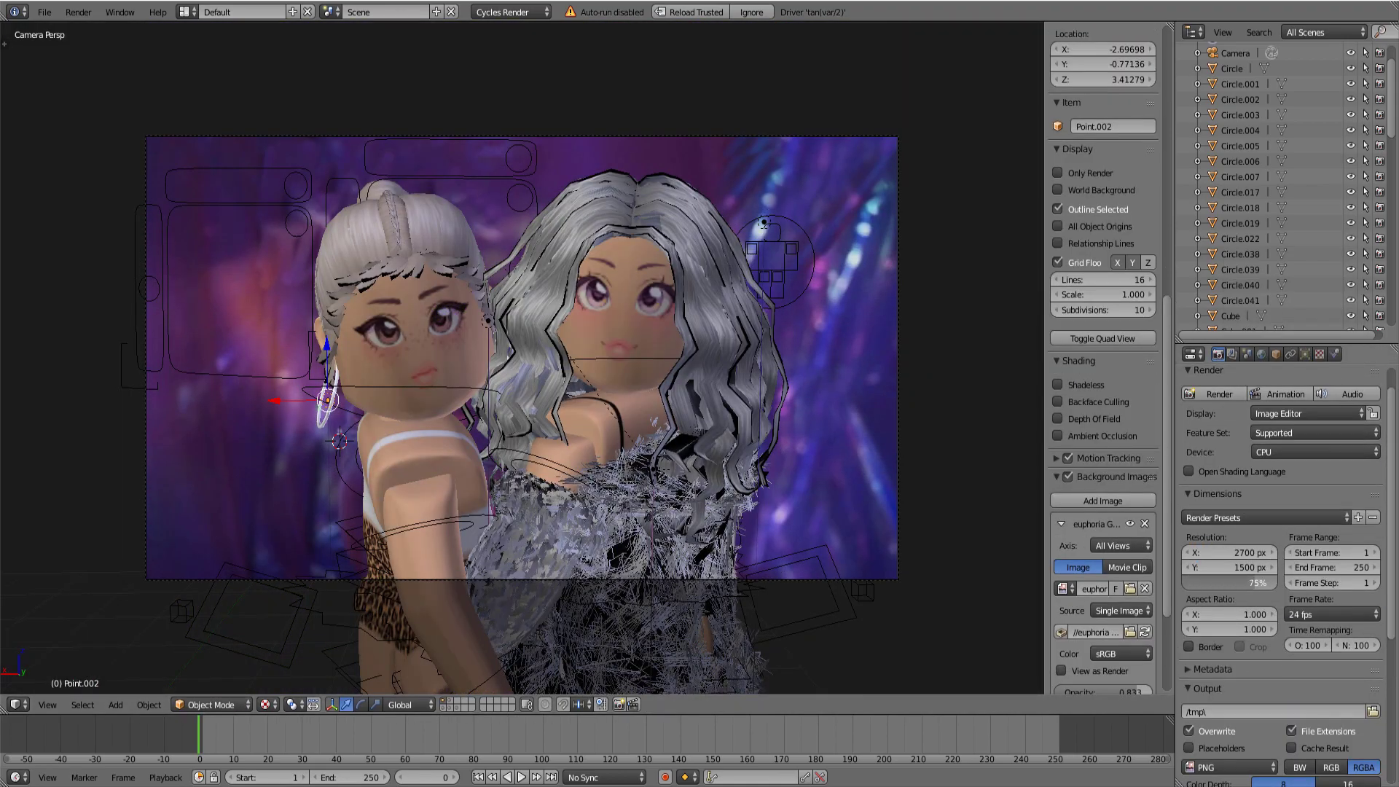
Step: Render the final image with F12 and let the Cycles tiles begin filling in
key("F12")
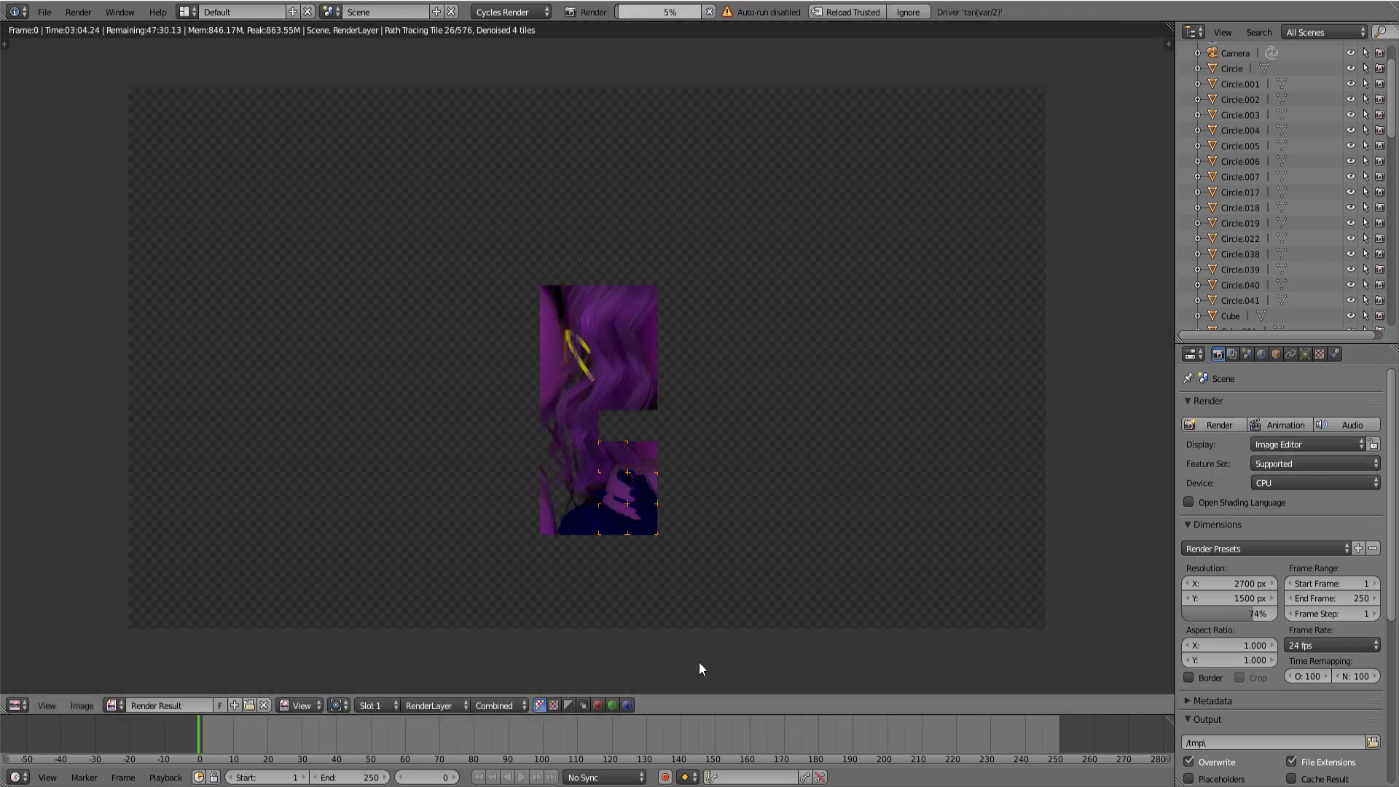